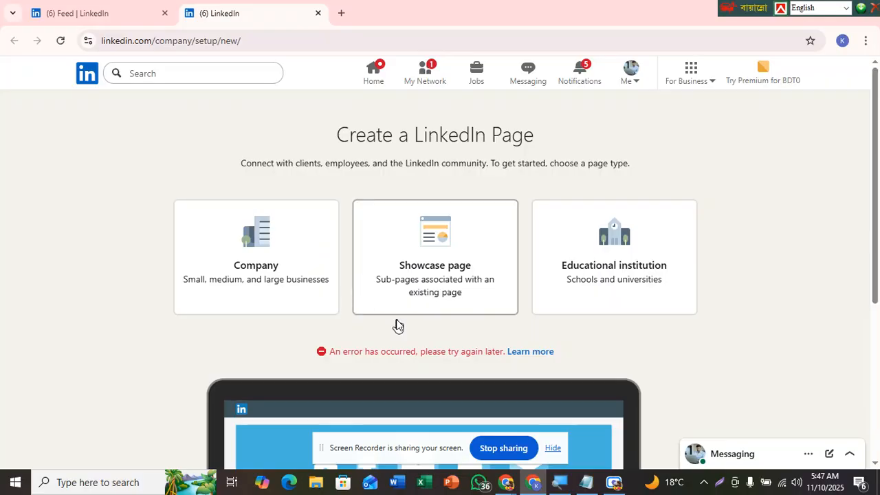
Step: Close the extra Create a LinkedIn Page tab, returning to the LinkedIn feed
click(553, 449)
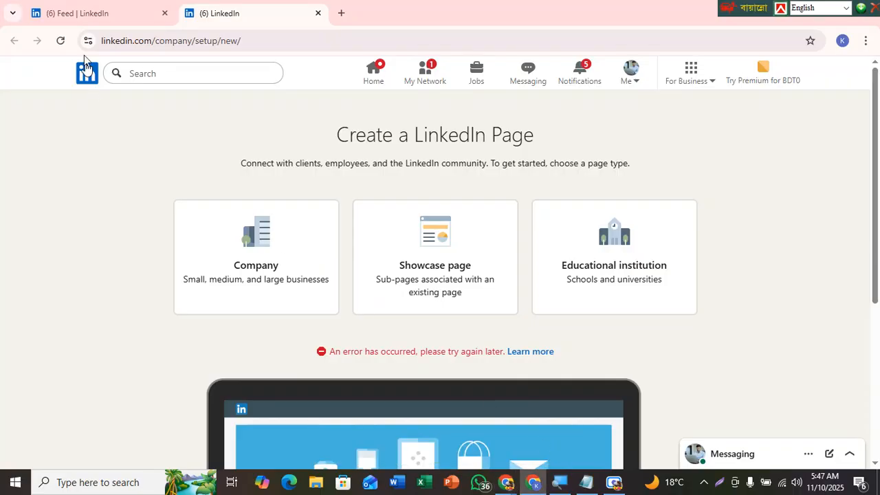
click(75, 12)
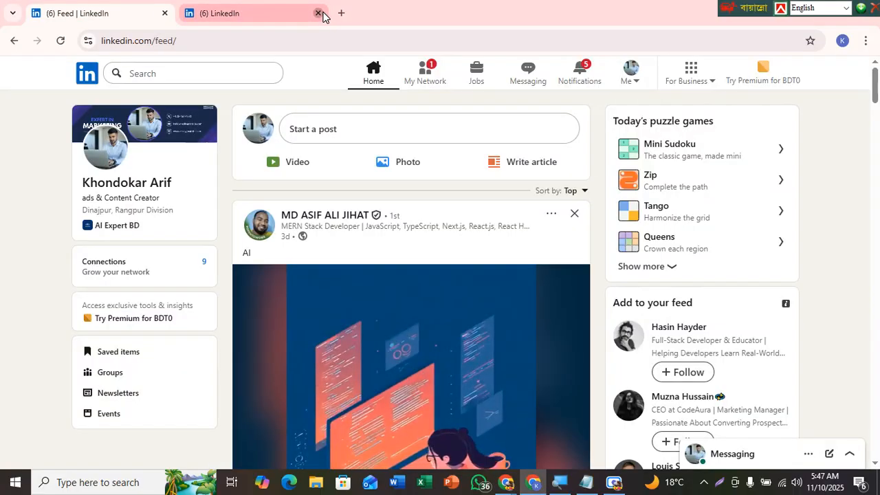
click(317, 13)
mouse_move(875, 97)
mouse_down()
mouse_move(875, 107)
mouse_move(875, 93)
mouse_up()
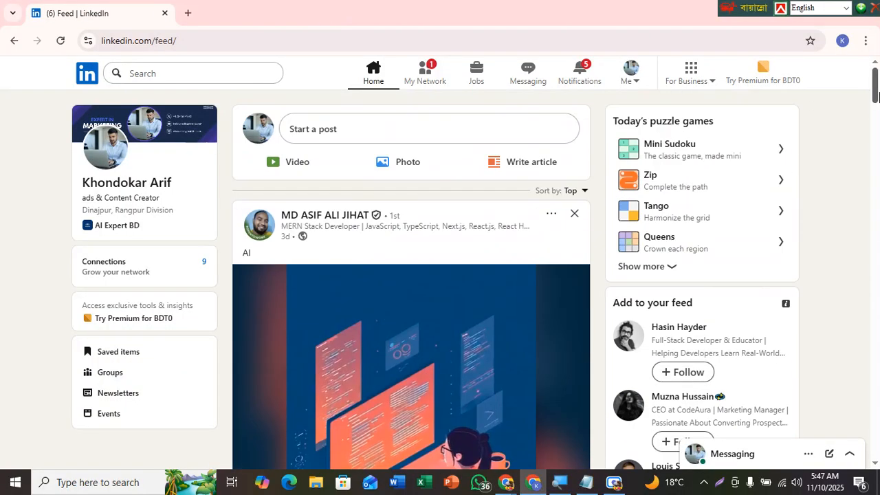
Step: Open Create a Company Page from the For Business menu in a new tab and switch to it
click(690, 71)
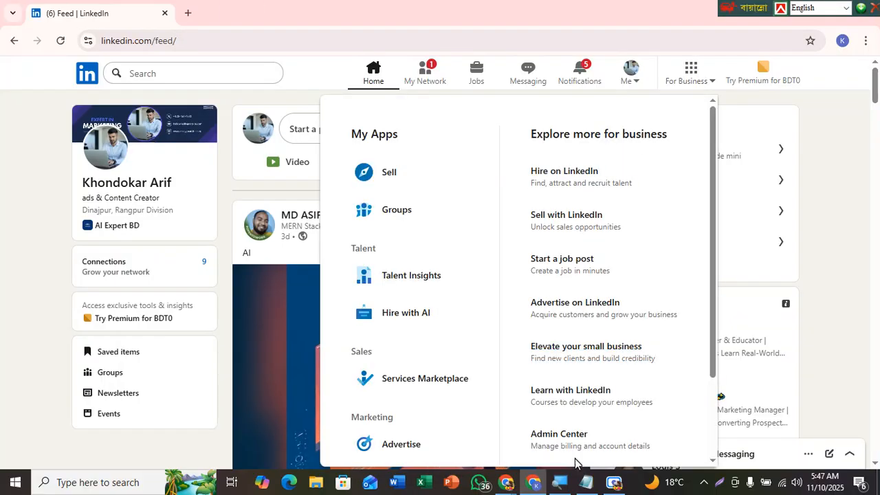
drag(712, 367, 723, 431)
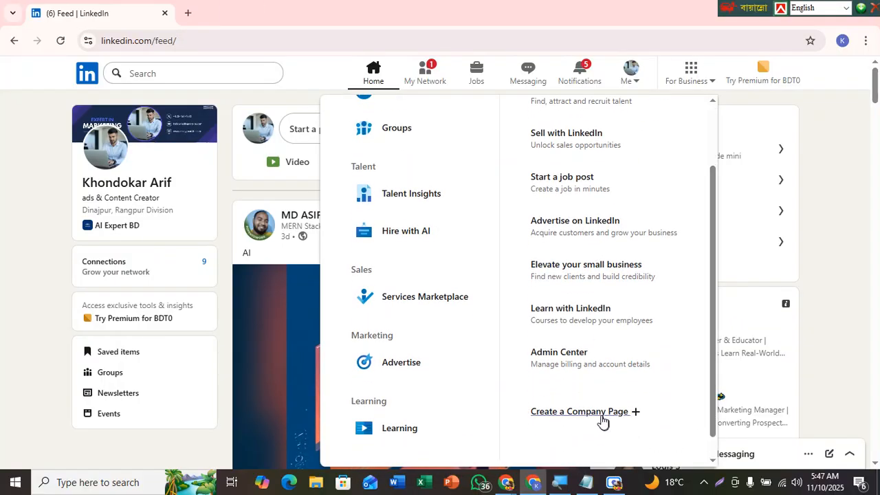
right_click(594, 414)
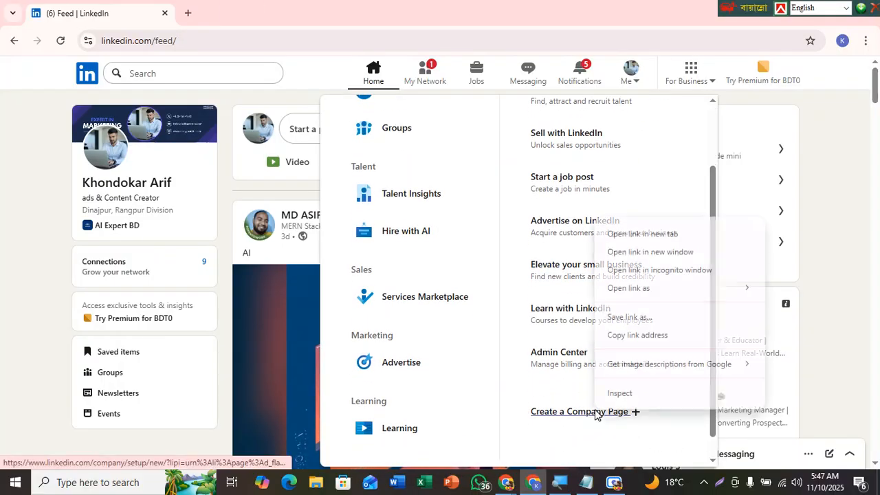
click(630, 235)
click(269, 17)
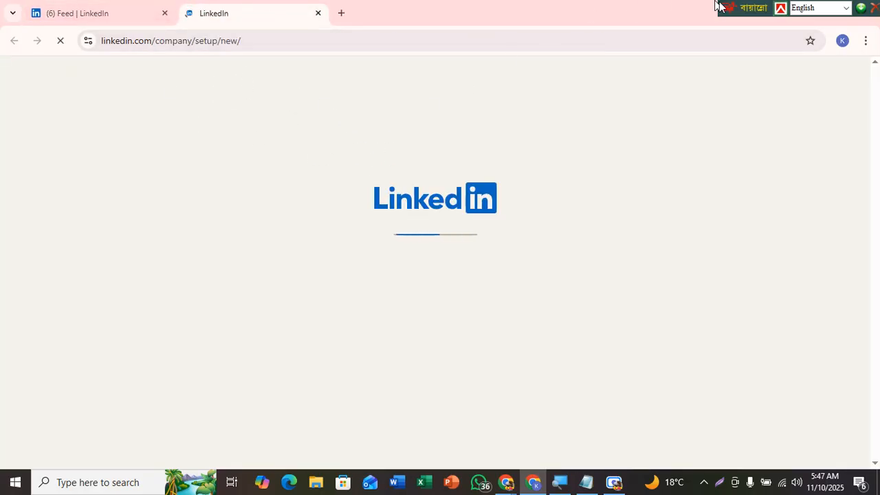
drag(750, 7, 537, 5)
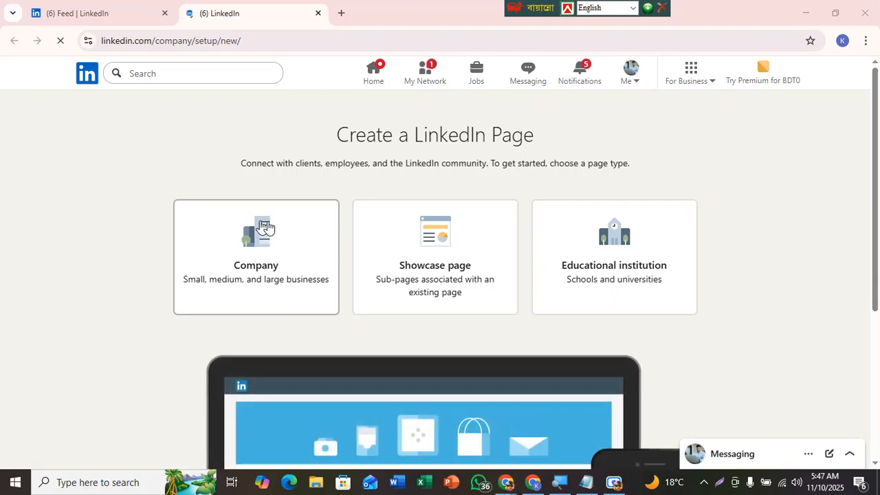
Step: Choose the Company page type and highlight the workplace verification message in the dialog
click(248, 237)
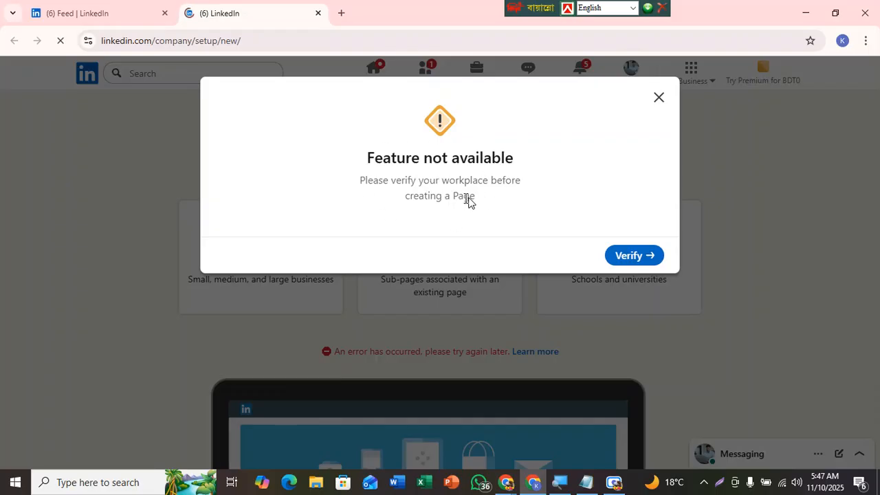
drag(481, 202, 357, 176)
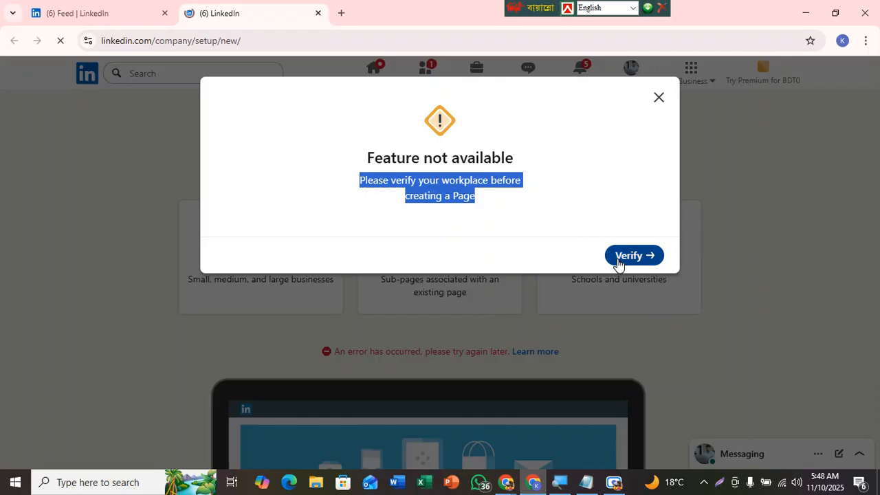
click(505, 199)
drag(501, 204, 511, 181)
click(447, 180)
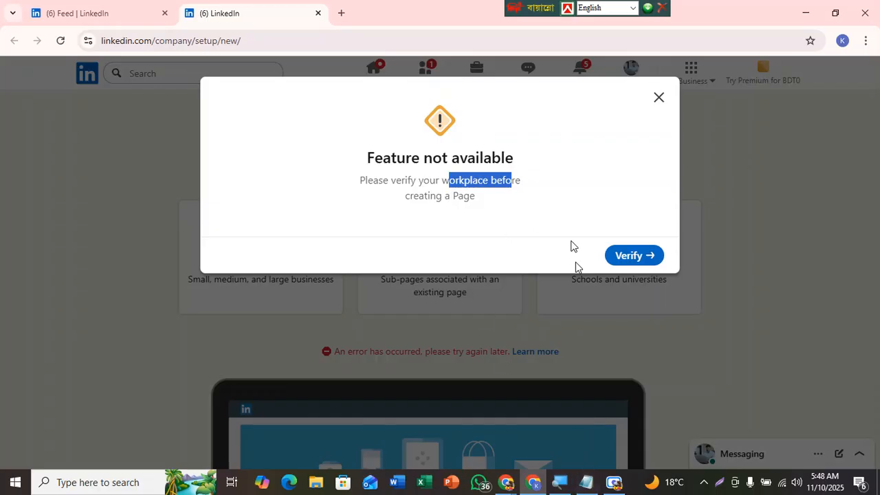
Step: Switch to Notepad and add a 'Worlplace:-' line below the Linkedin Page Create heading
click(588, 488)
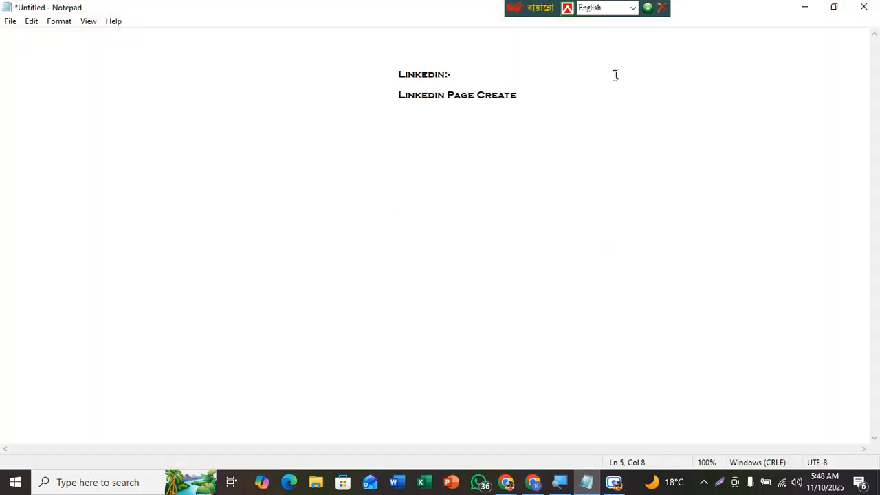
click(536, 104)
click(536, 93)
click(539, 100)
key(Tab)
key(Tab)
key(Tab)
key(Tab)
key(Tab)
key(Tab)
key(Tab)
text(Worlplace:-)
text(aaaaaaaaa)
key(BackSpace)
key(BackSpace)
key(BackSpace)
key(BackSpace)
key(BackSpace)
key(BackSpace)
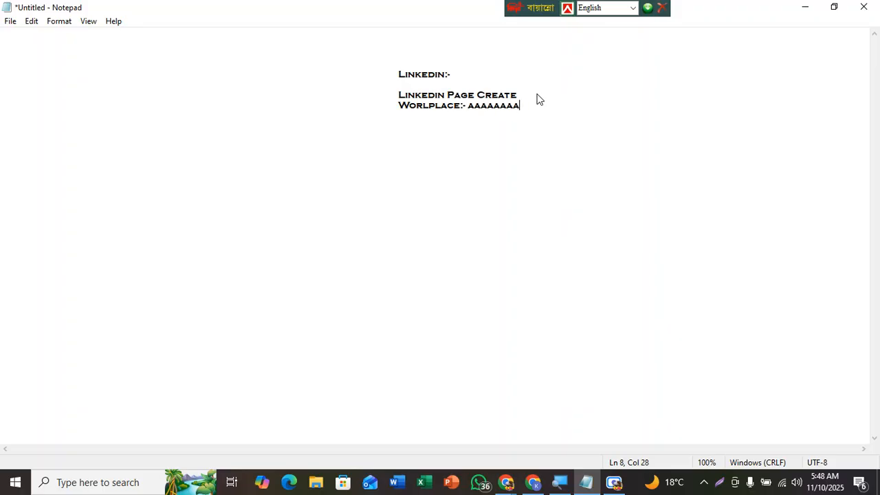
key(BackSpace)
key(BackSpace)
key(BackSpace)
text(.com)
key(BackSpace)
key(BackSpace)
key(BackSpace)
key(BackSpace)
text(elearning)
key(BackSpace)
key(BackSpace)
key(BackSpace)
key(BackSpace)
key(BackSpace)
key(BackSpace)
key(BackSpace)
key(BackSpace)
key(BackSpace)
text(e)
key(BackSpace)
text(e)
key(BackSpace)
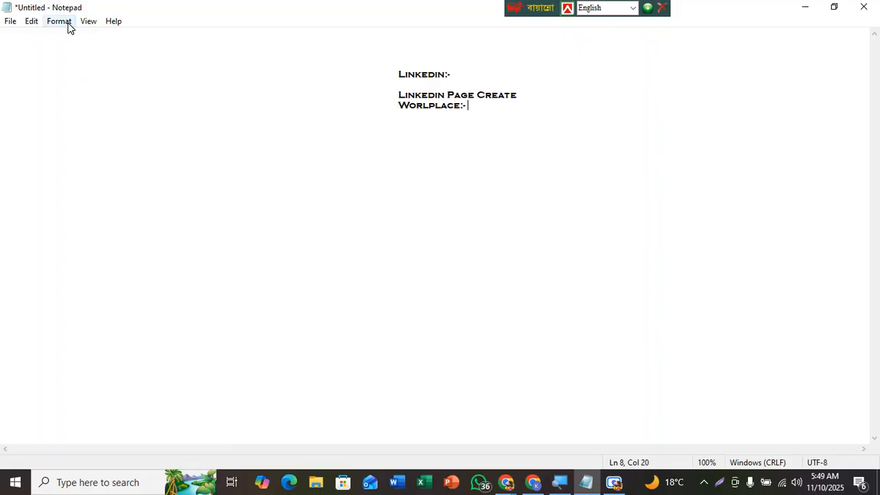
Step: Change the Notepad font to Agency FB
click(54, 22)
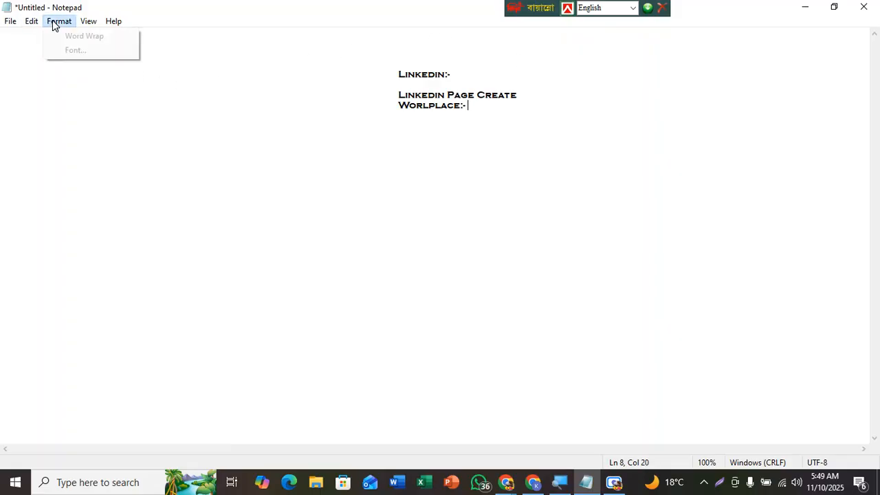
click(73, 51)
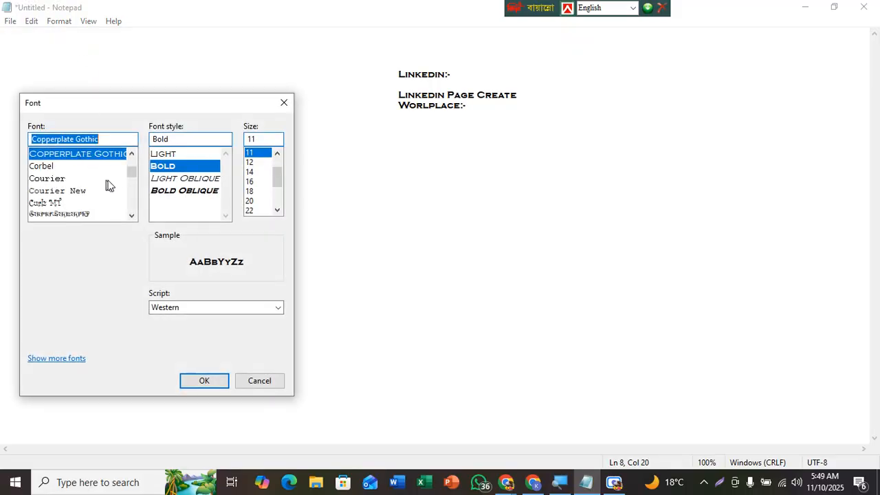
drag(130, 174, 130, 159)
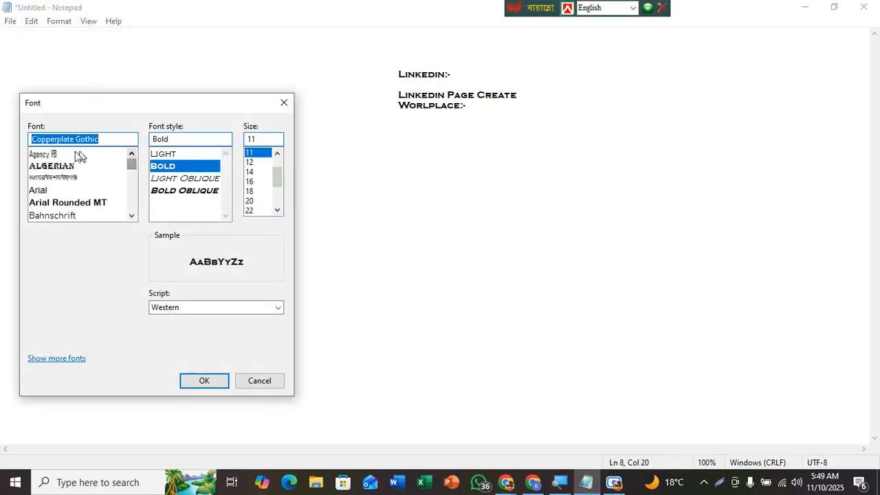
click(57, 154)
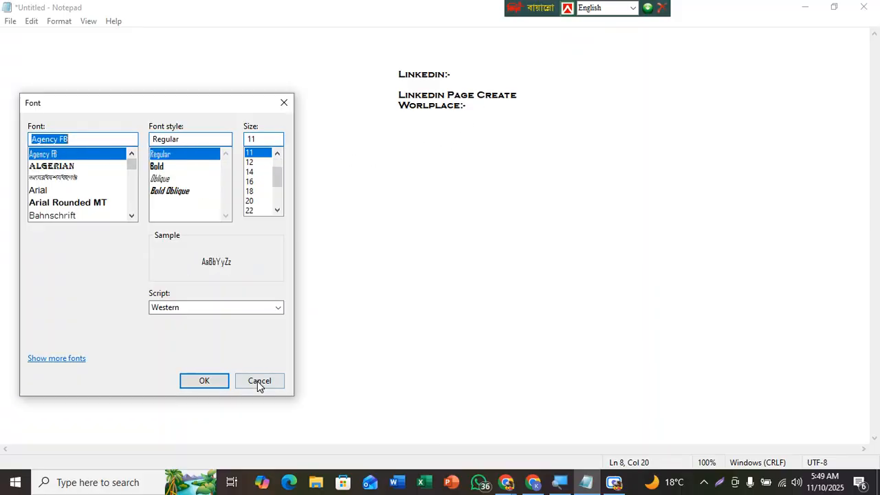
click(220, 381)
Step: Select all the text and turn on Word Wrap
drag(230, 120, 20, 43)
click(60, 22)
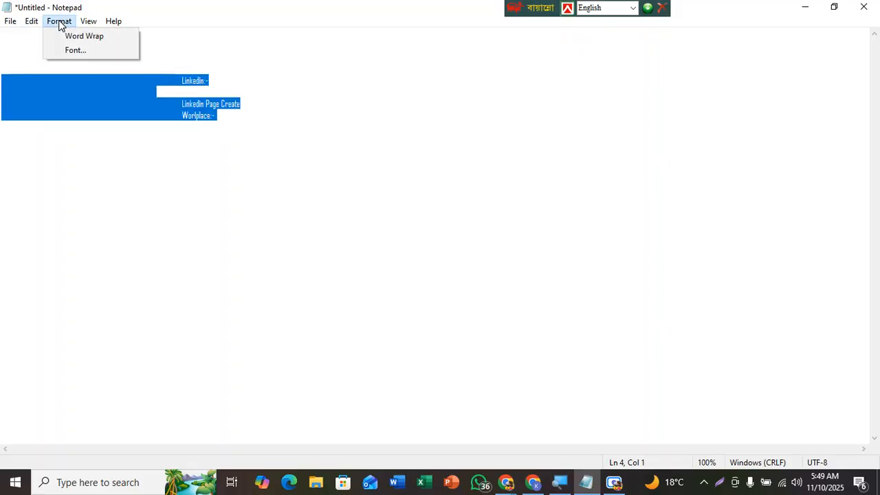
click(82, 36)
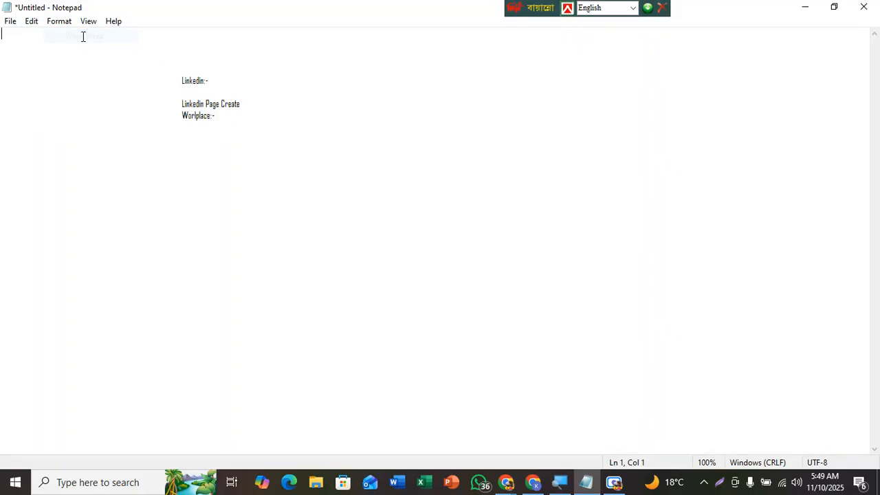
Step: Change the Notepad font to Arial
click(62, 22)
click(64, 48)
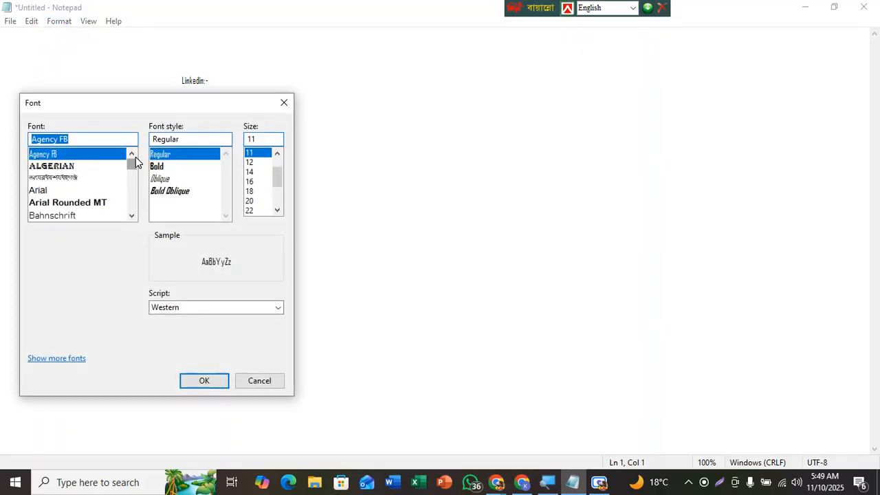
click(49, 191)
click(217, 380)
Step: Enter the workplace website domain after the 'Worlplace:-' label
click(318, 129)
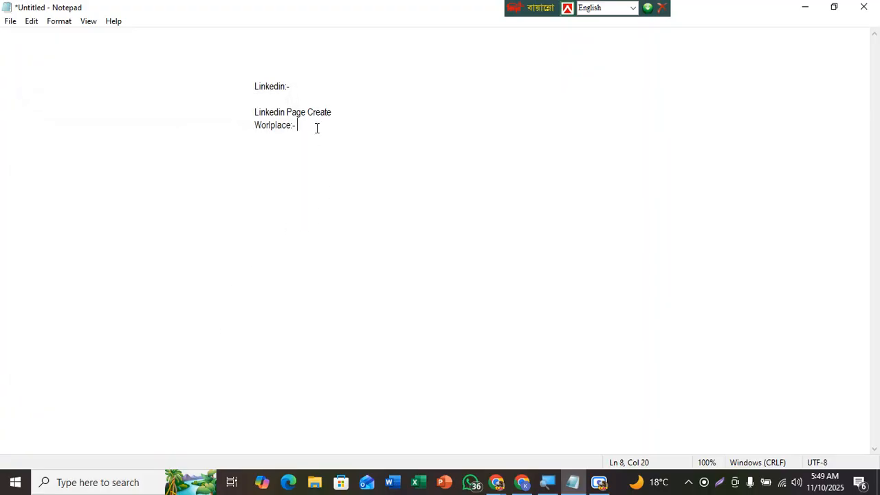
drag(306, 125, 254, 125)
click(300, 129)
text(a)
key(BackSpace)
text(ar)
text(if)
text(e)
text(la)
text(arning)
text(.)
text(com)
Step: Remove 'Create' and the 'Worlplace:-' label, leaving the domain indented on its own line below Linkedin Page
drag(339, 124, 313, 112)
key(BackSpace)
key(Return)
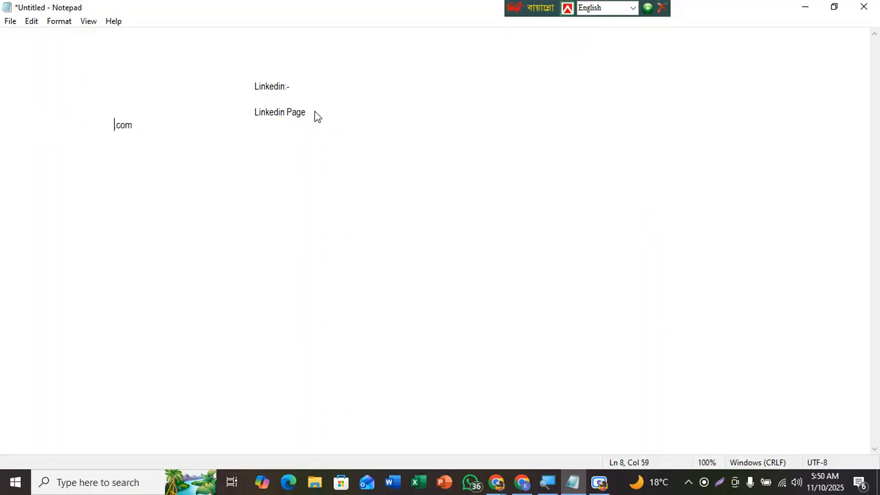
key(Tab)
key(Tab)
key(Tab)
key(Tab)
key(Tab)
key(Tab)
text(ari)
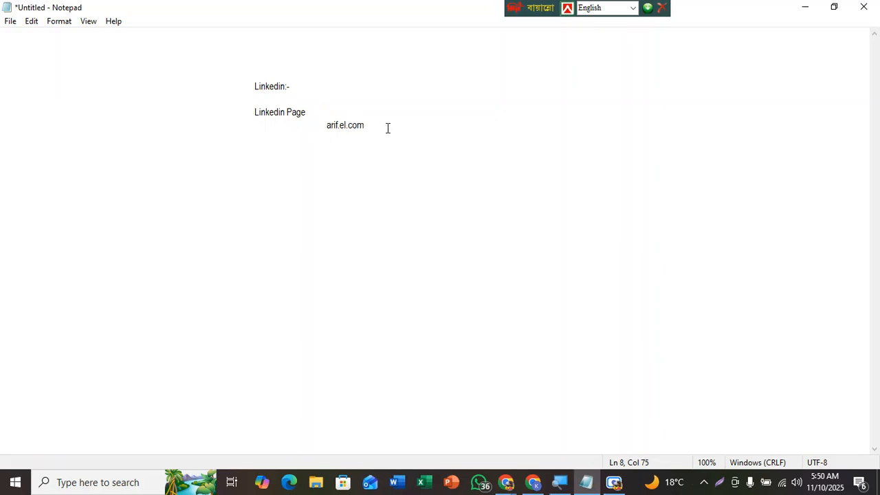
Step: Select the domain text and switch back to the LinkedIn page setup window in Chrome
drag(358, 124, 336, 124)
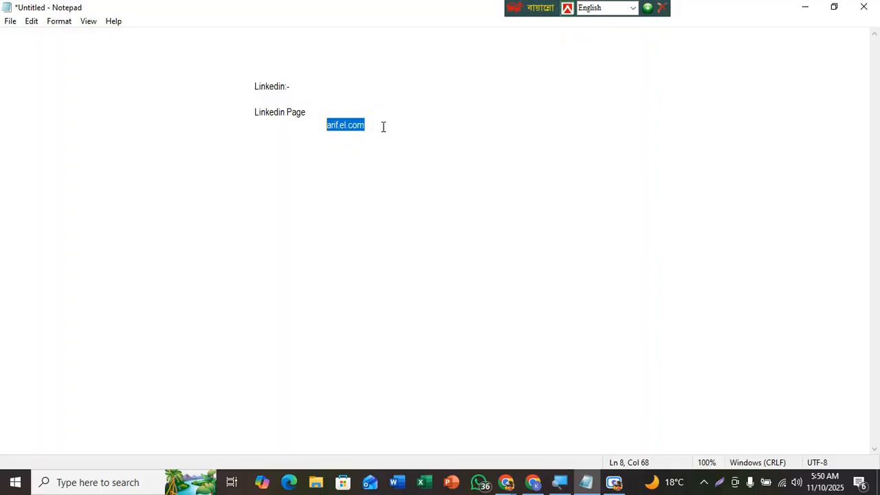
drag(381, 126, 327, 125)
drag(385, 136, 326, 128)
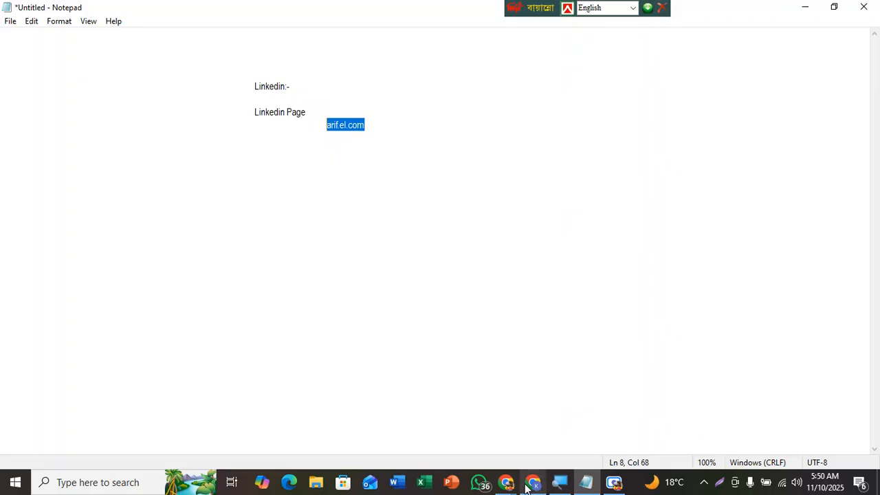
mouse_move(527, 487)
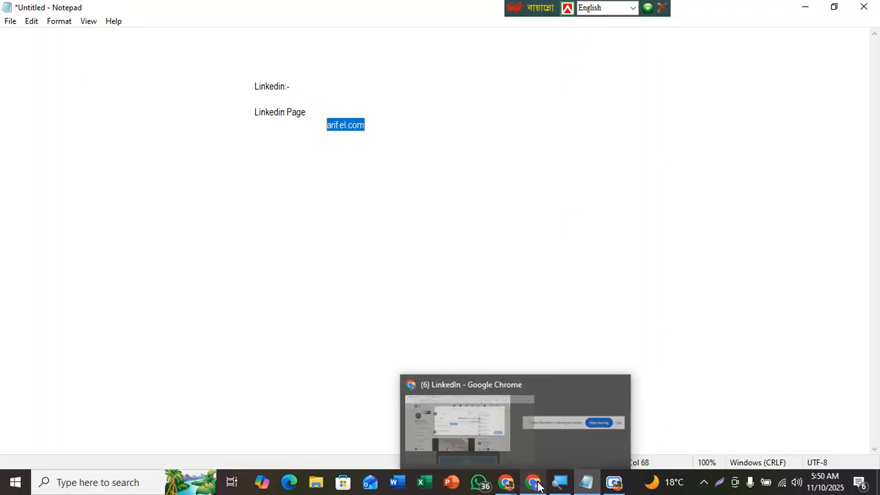
click(529, 419)
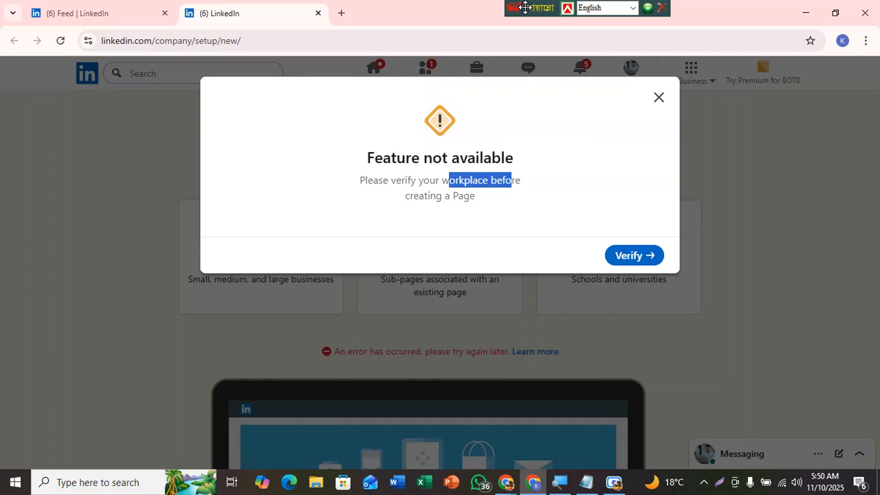
Step: Close the Feature not available dialog on the Create a LinkedIn Page screen
drag(525, 7, 477, 7)
drag(512, 90, 558, 126)
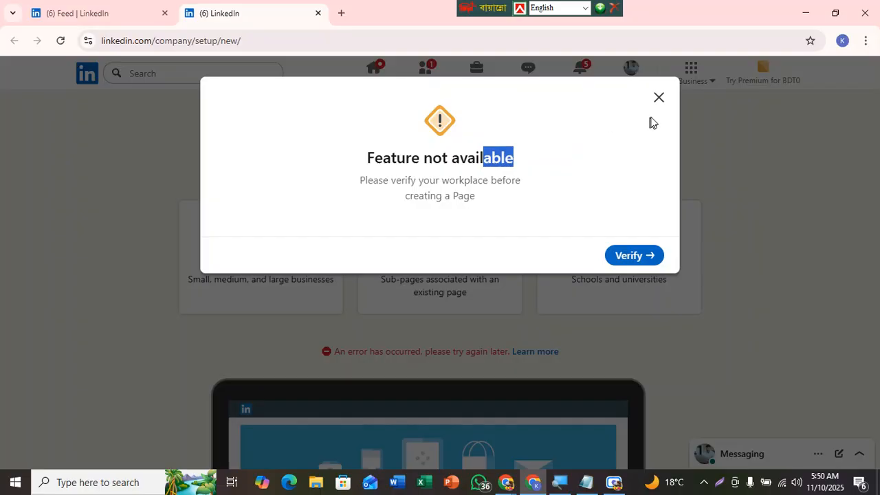
click(659, 97)
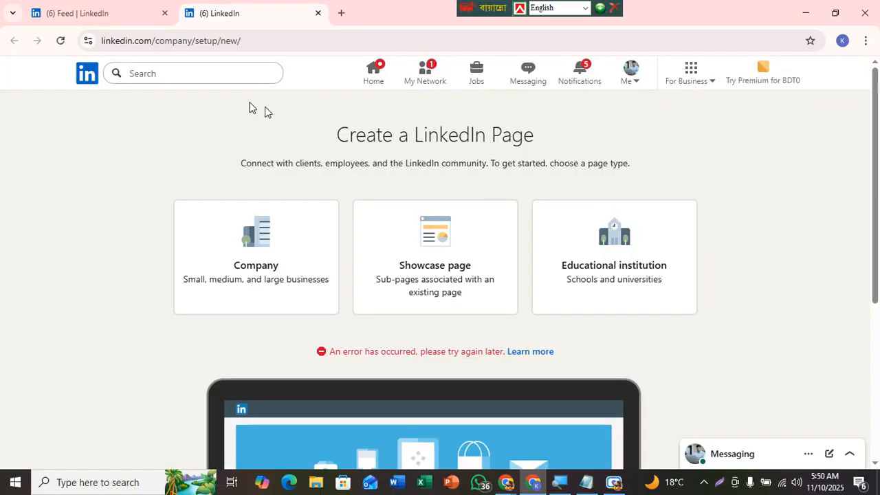
Step: Switch to the LinkedIn feed tab and browse the feed
click(66, 8)
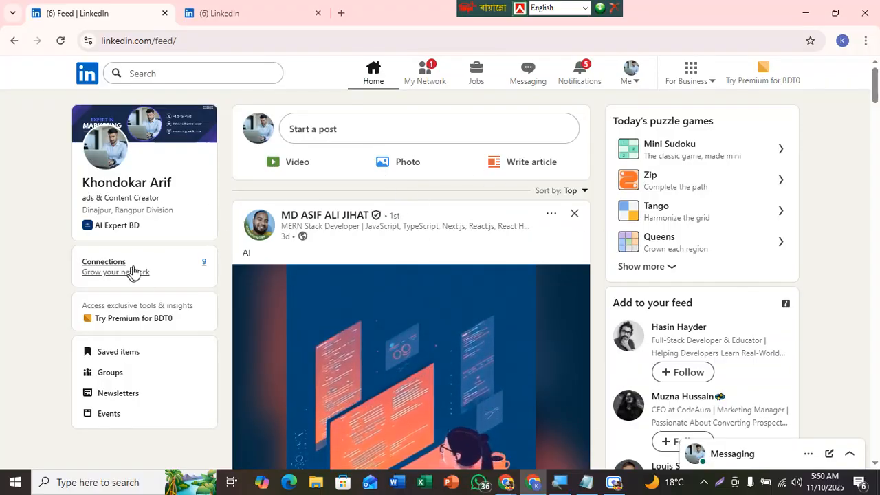
mouse_move(876, 97)
mouse_down()
mouse_move(877, 155)
mouse_move(877, 79)
mouse_up()
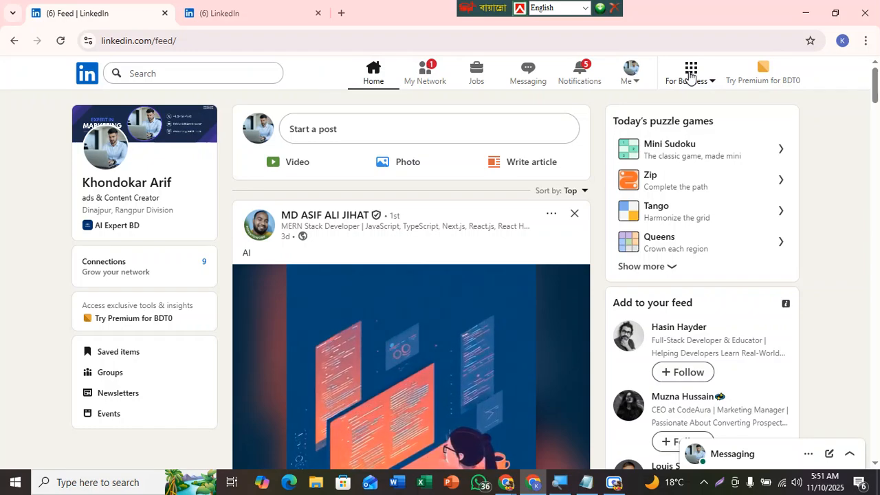
drag(471, 6, 519, 5)
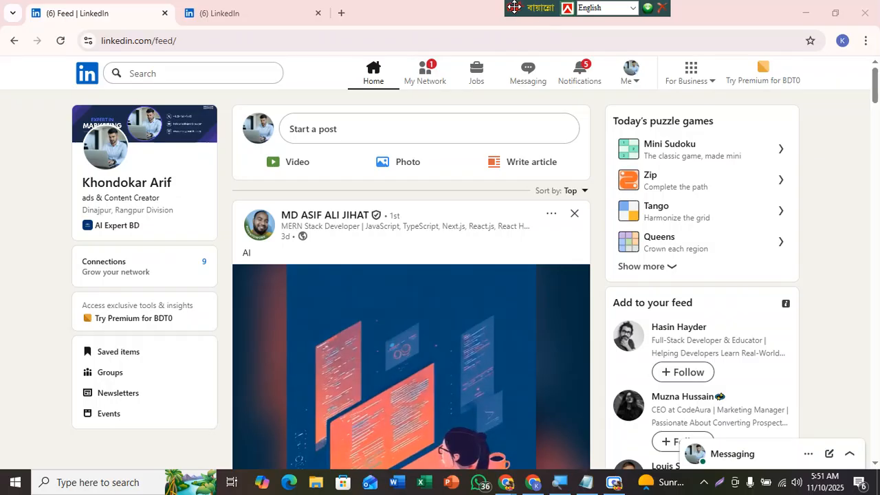
drag(514, 5, 573, 5)
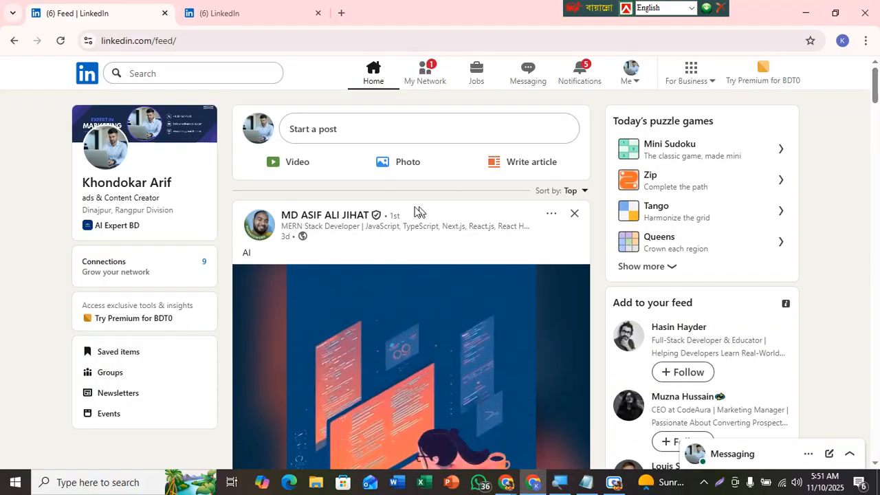
mouse_move(877, 91)
mouse_down()
mouse_move(877, 107)
mouse_move(877, 92)
mouse_up()
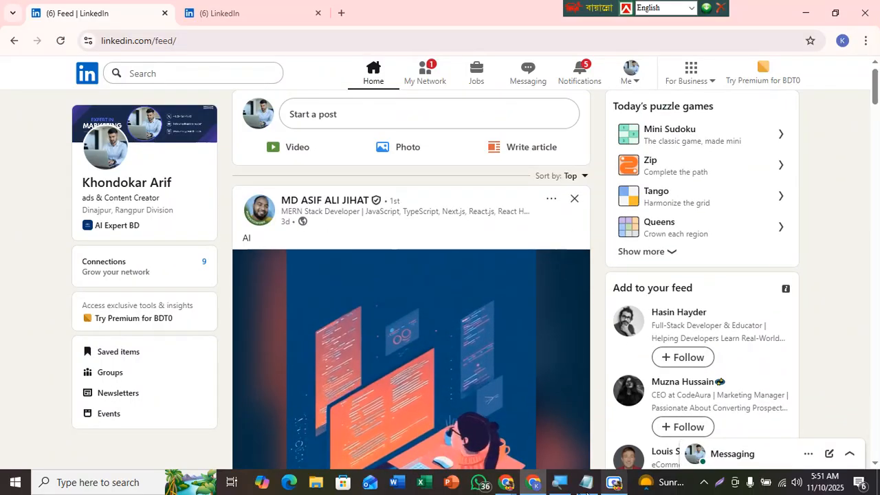
Step: Switch to the other Chrome window showing the LinkedIn feed
mouse_move(503, 485)
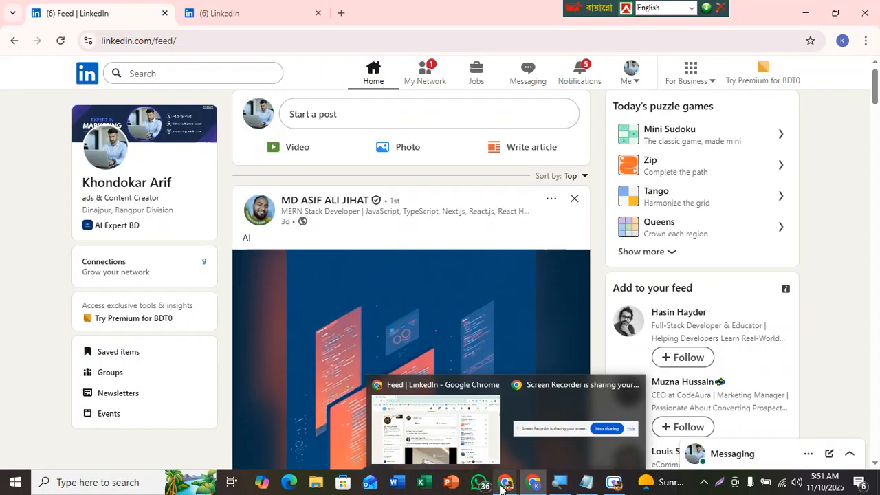
click(430, 441)
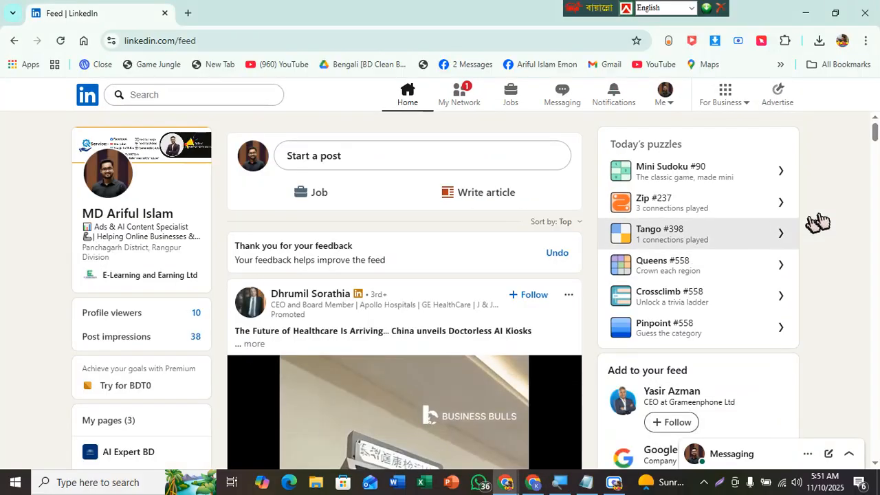
scroll(876, 141, down, 4)
scroll(875, 141, up, 4)
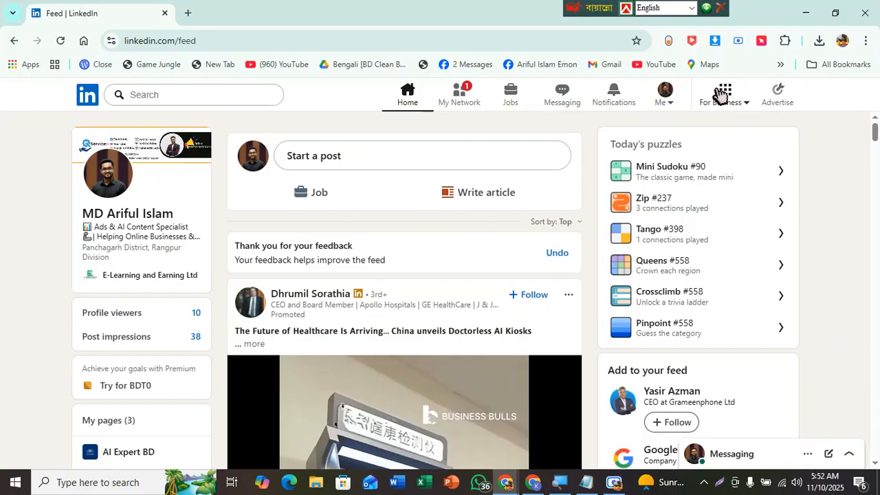
click(717, 485)
drag(249, 14, 878, 333)
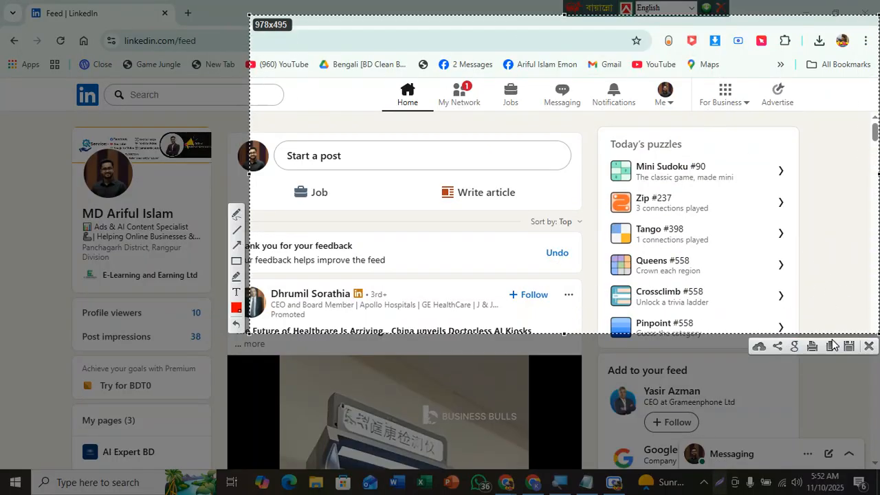
click(234, 261)
drag(665, 68, 809, 133)
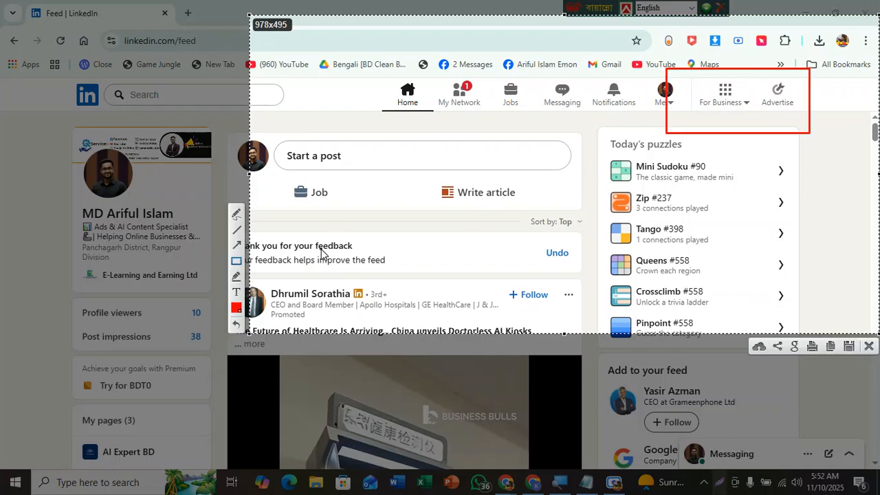
click(869, 346)
Step: Open Create a Company Page from the For Business menu
click(733, 103)
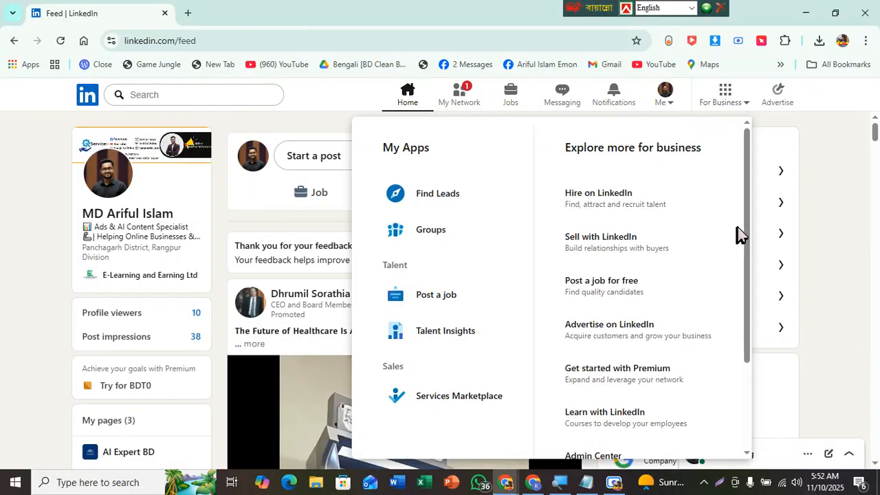
drag(748, 236, 747, 364)
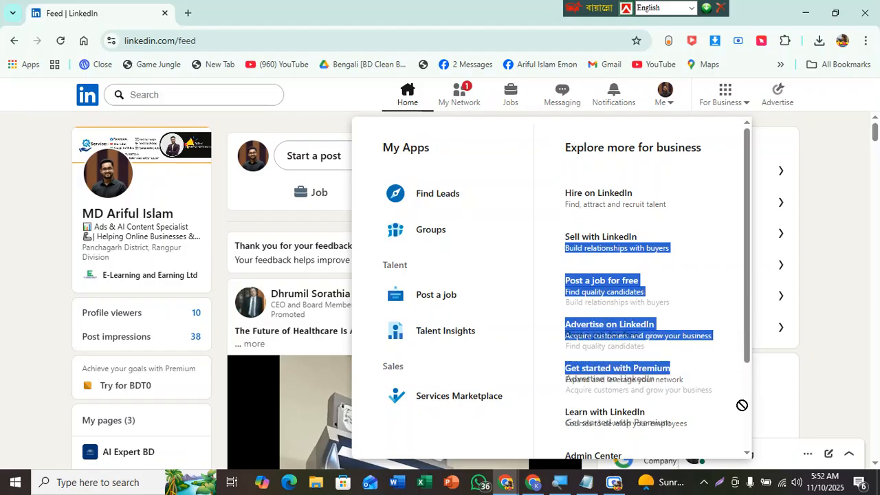
click(815, 392)
click(729, 99)
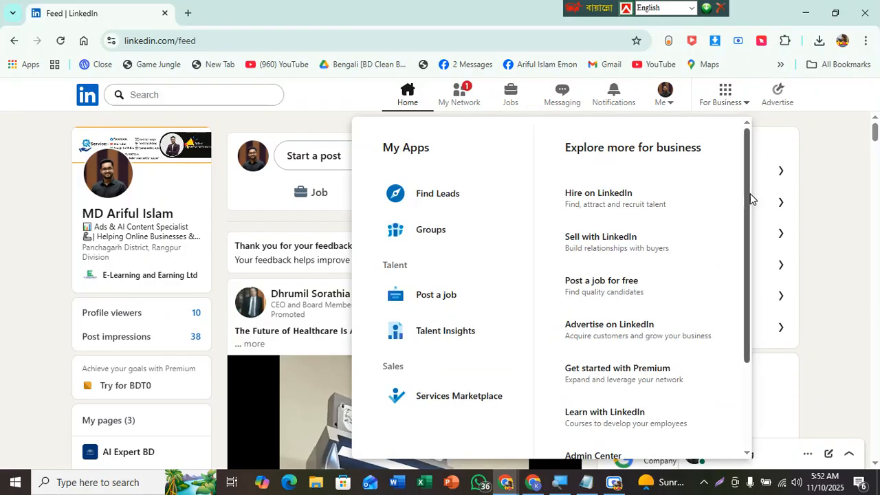
drag(748, 217, 654, 398)
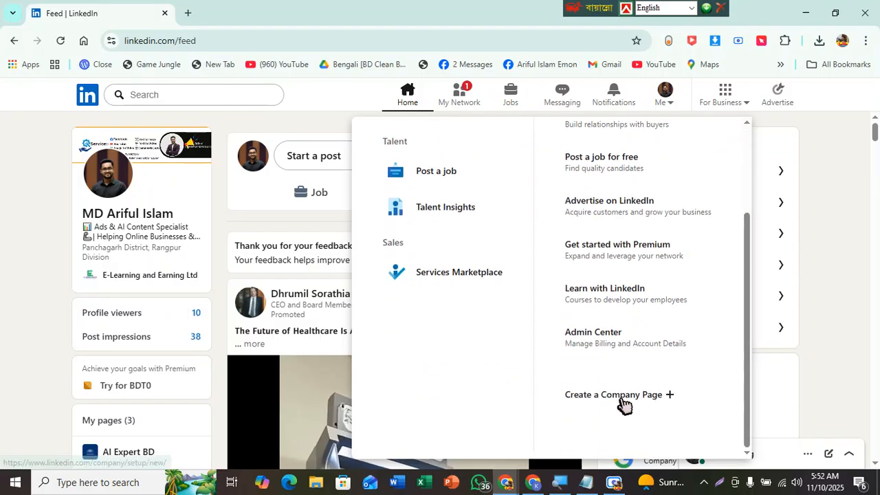
click(622, 397)
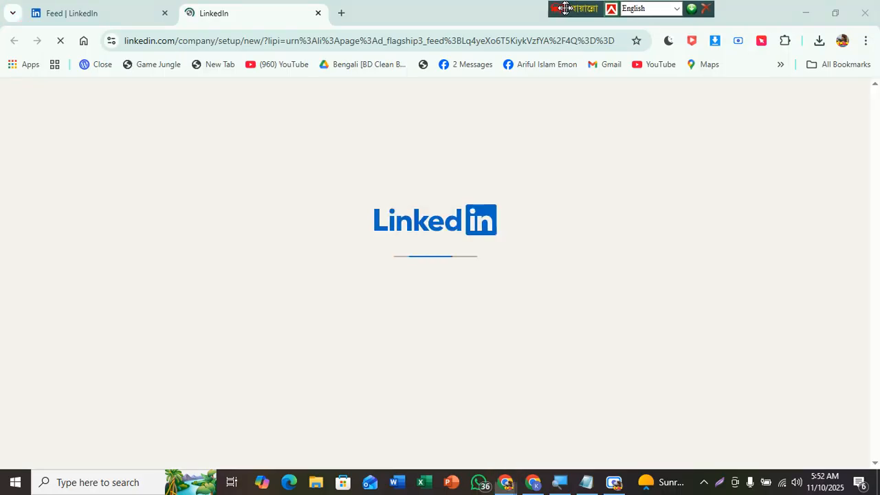
Step: Choose Company as the page type on the Create a LinkedIn Page screen
drag(565, 7, 493, 5)
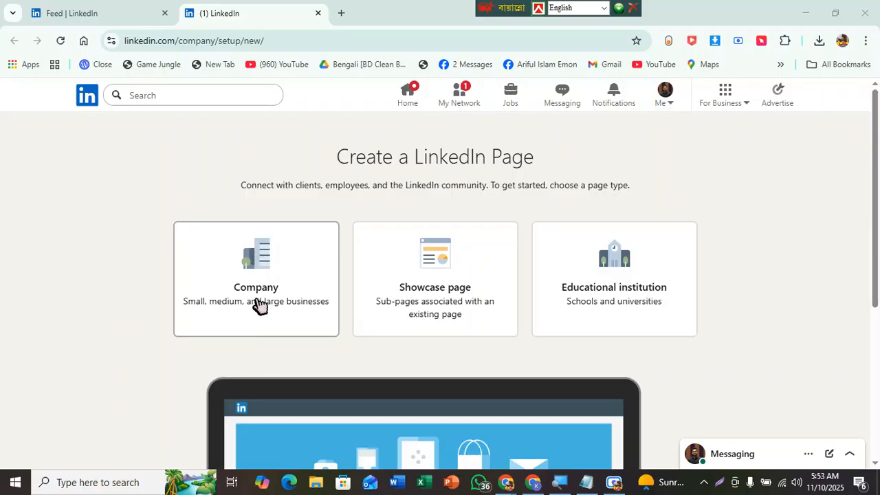
mouse_move(873, 195)
mouse_down()
mouse_move(873, 255)
mouse_move(873, 192)
mouse_up()
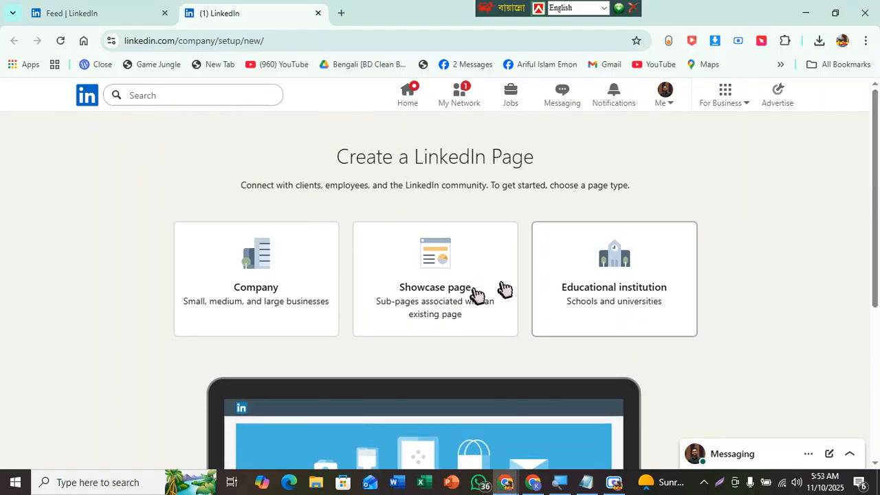
click(245, 288)
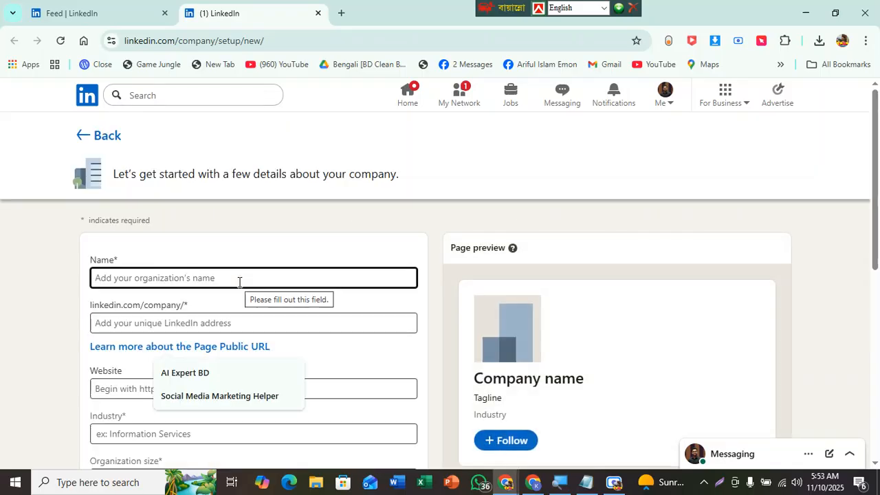
drag(878, 153, 872, 232)
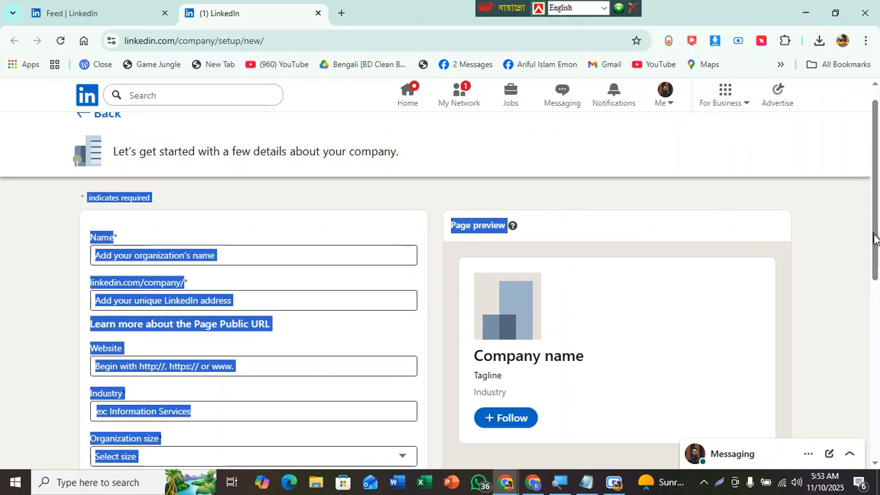
click(723, 142)
drag(876, 160, 875, 220)
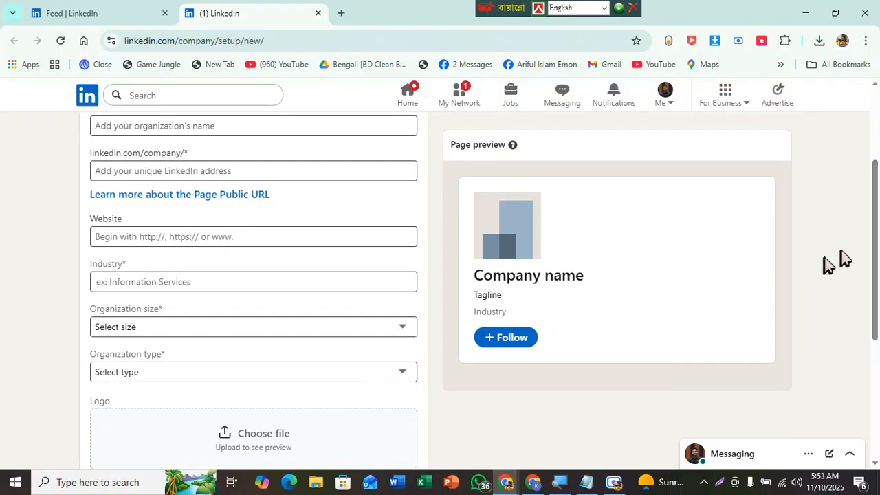
click(533, 481)
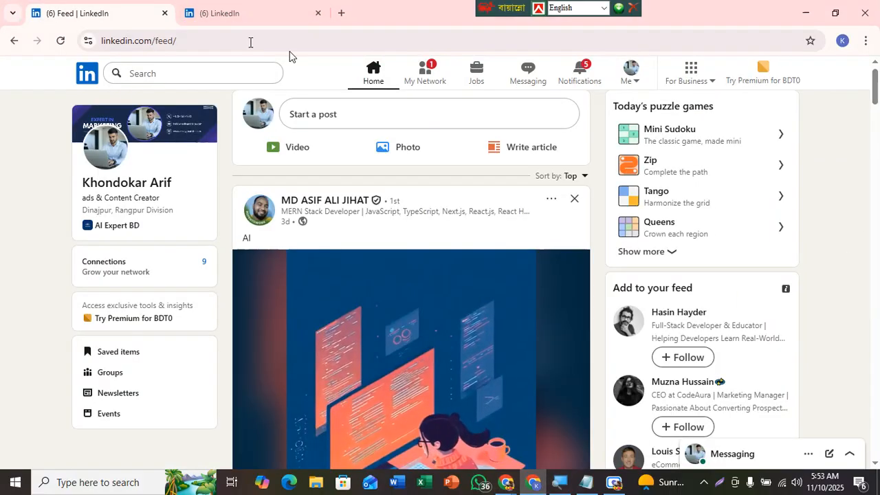
click(806, 13)
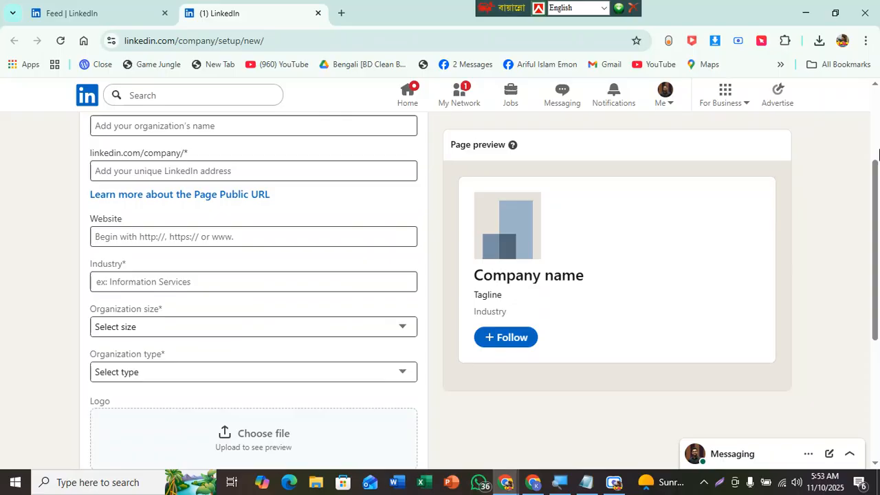
scroll(233, 161, up, 2)
click(177, 236)
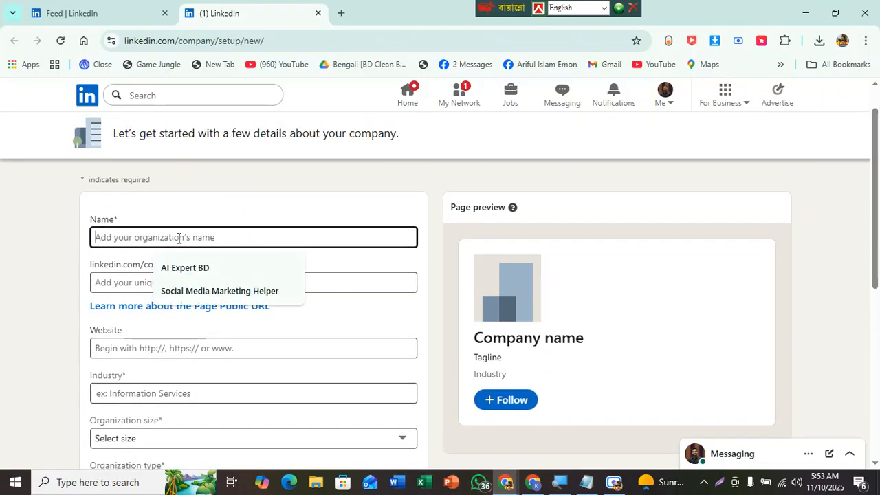
click(204, 291)
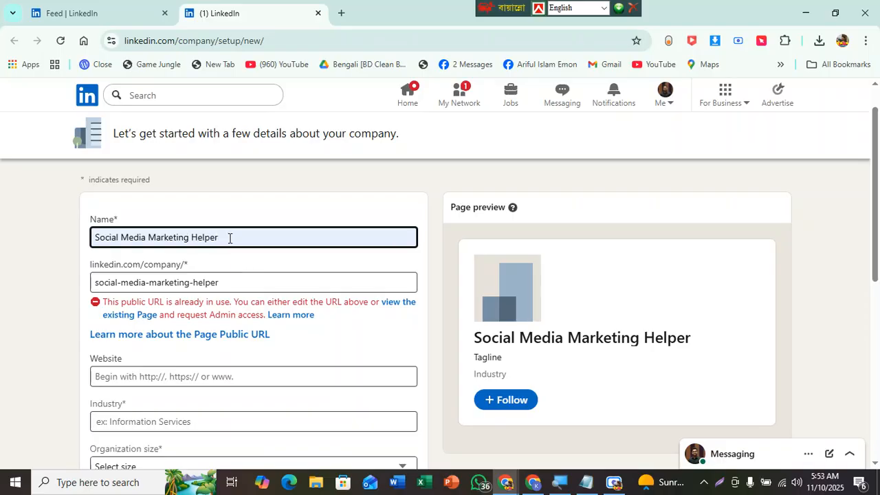
drag(230, 237, 6, 236)
key(BackSpace)
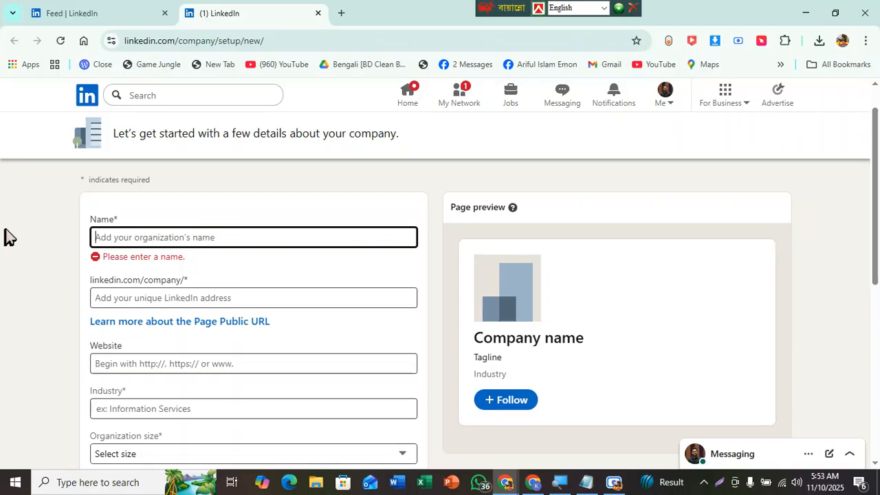
Step: Enter Digital Agency US & UK as the company name
text(Digital Agen)
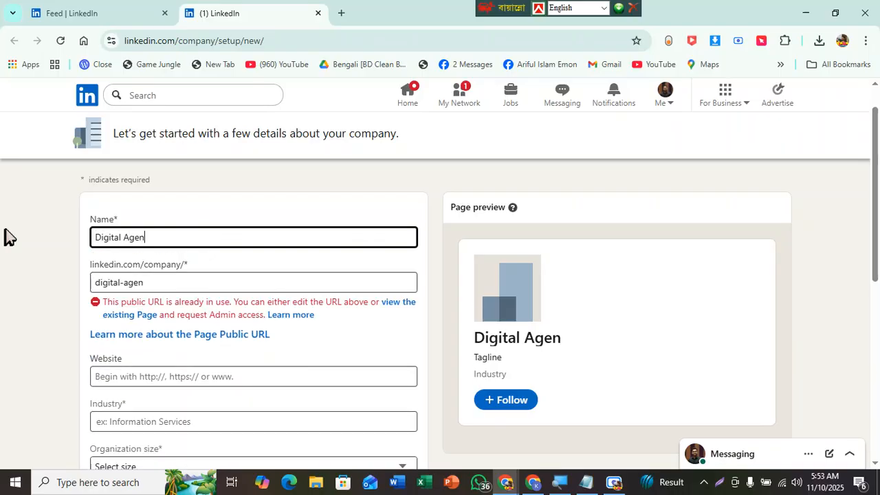
text(cy)
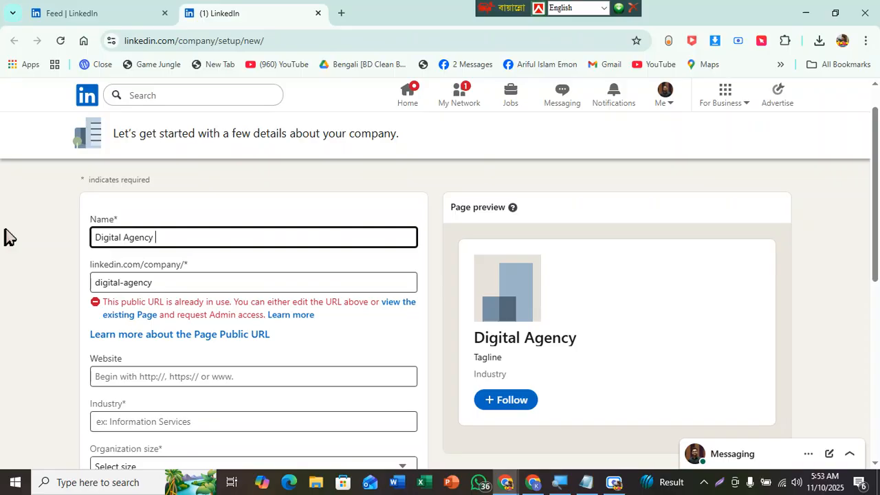
text(US & UK)
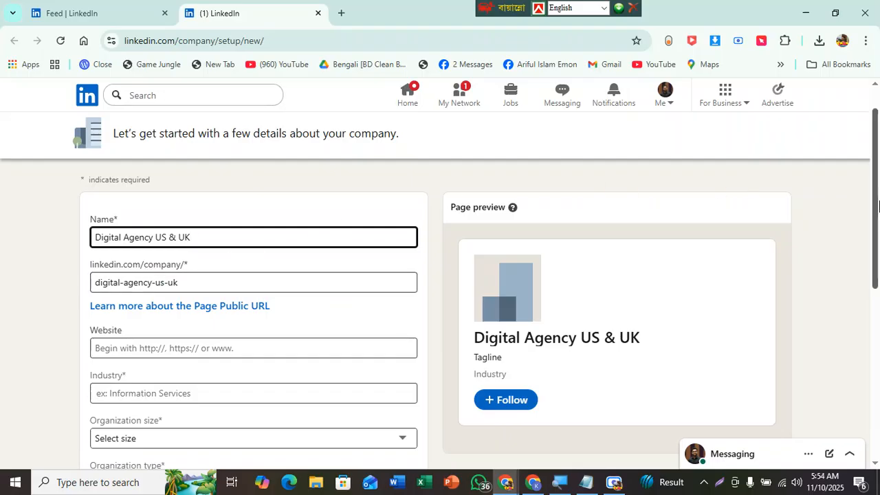
Step: Check the generated public LinkedIn URL and the fields below it
scroll(875, 220, down, 1)
click(181, 247)
click(181, 247)
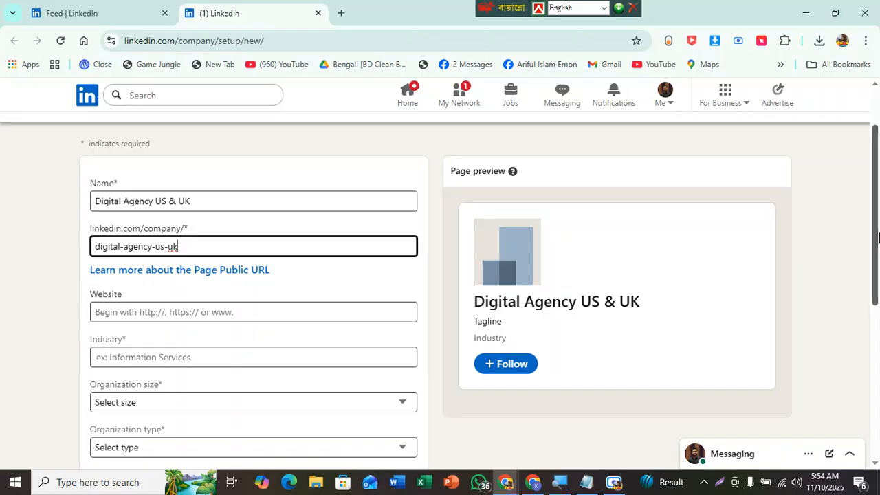
mouse_move(874, 233)
mouse_down()
mouse_move(877, 245)
mouse_move(870, 231)
mouse_up()
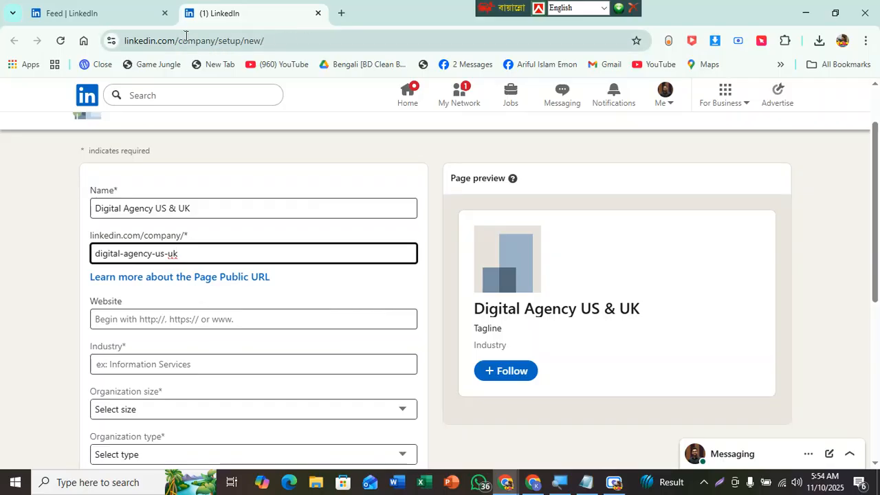
drag(874, 142, 878, 181)
click(241, 239)
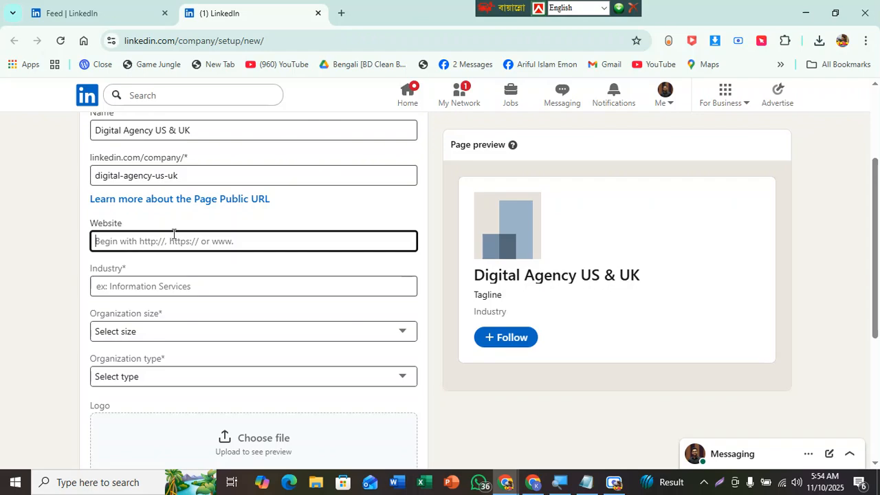
scroll(231, 206, down, 1)
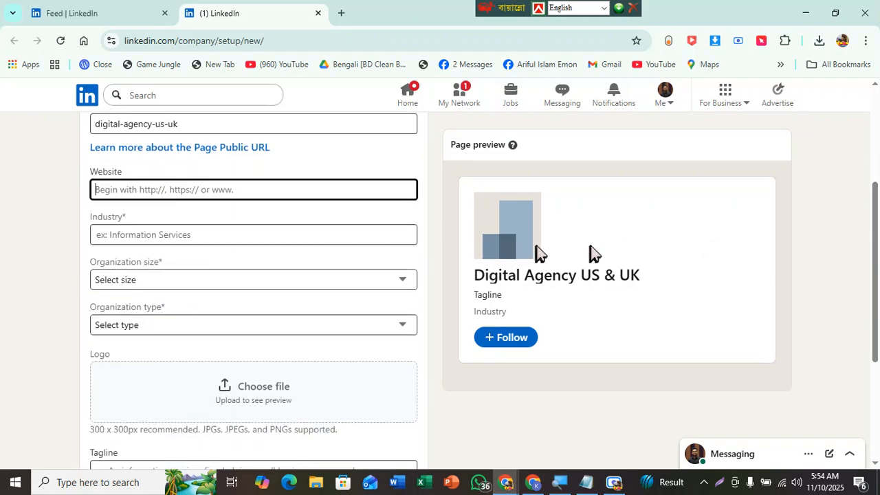
Step: Set the industry to Marketing Services and the organization size to 2–10 employees
click(172, 235)
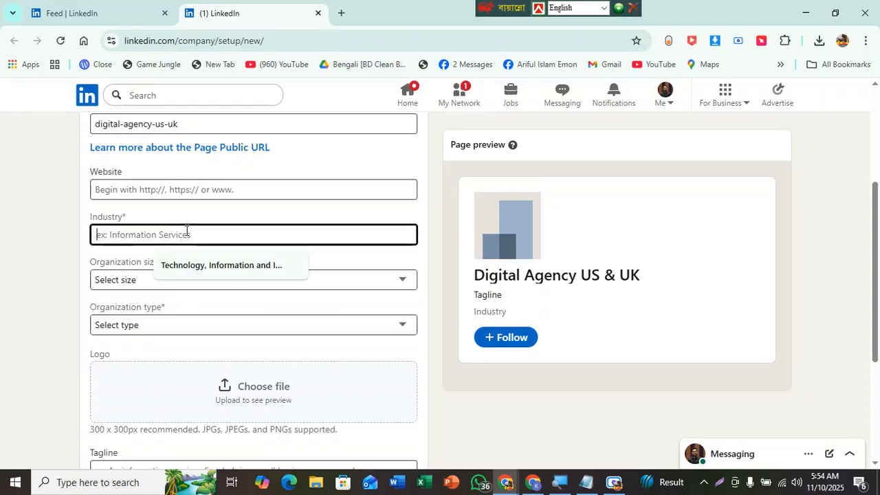
text(Market)
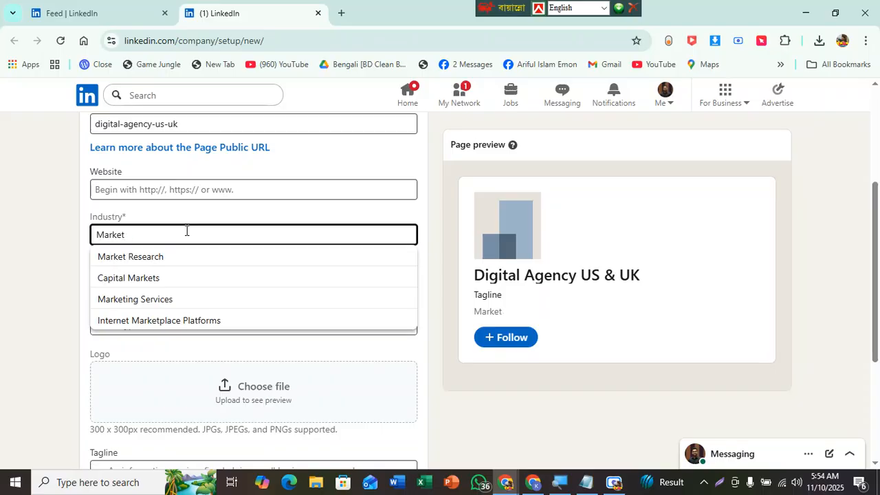
click(156, 300)
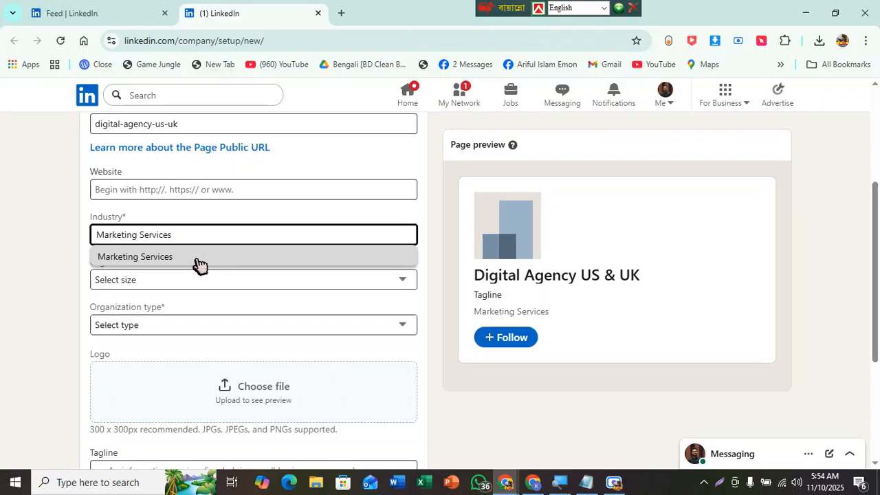
key(BackSpace)
key(BackSpace)
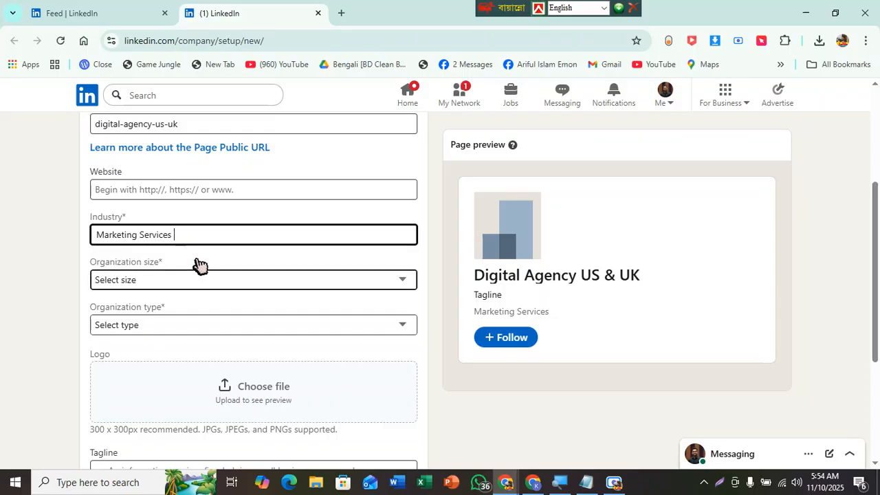
click(198, 258)
click(186, 235)
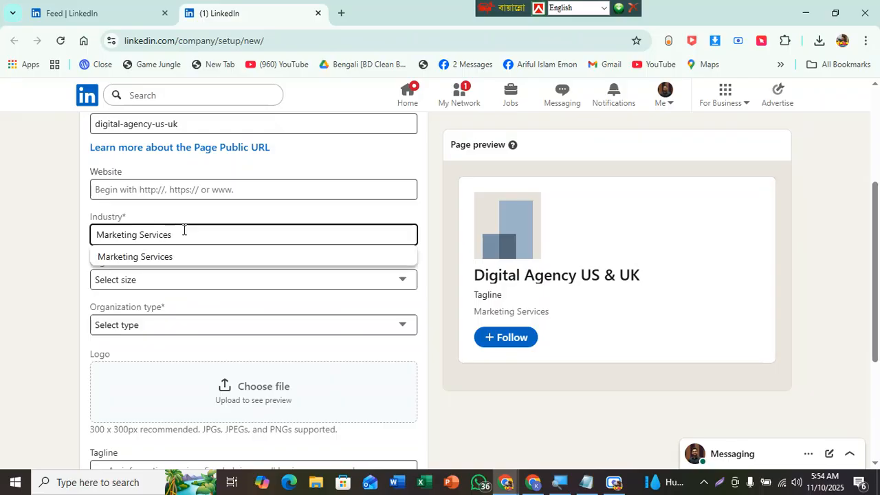
click(171, 263)
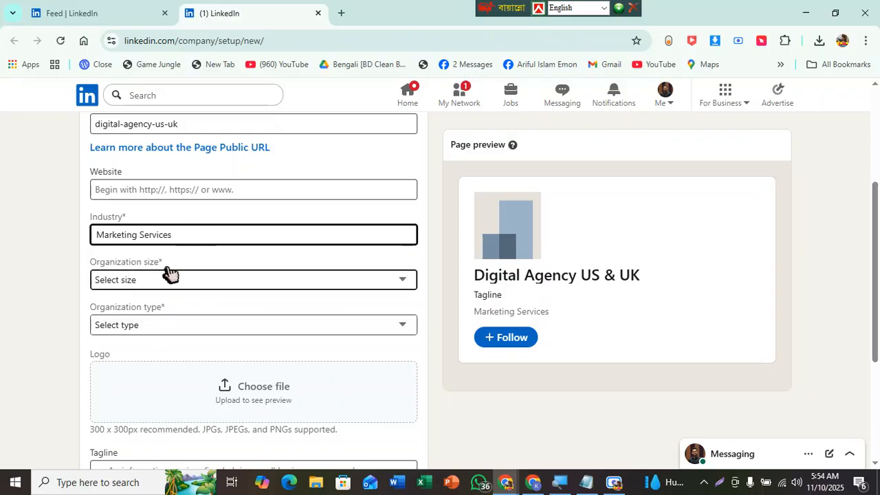
click(166, 284)
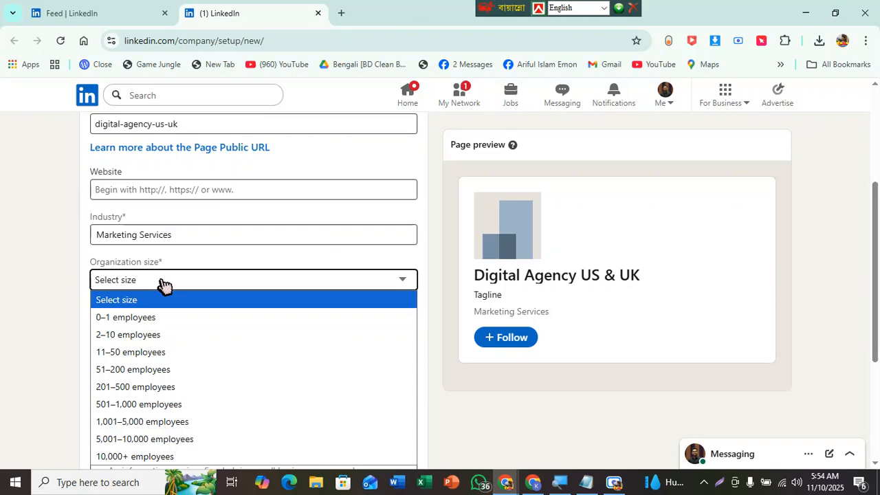
click(144, 339)
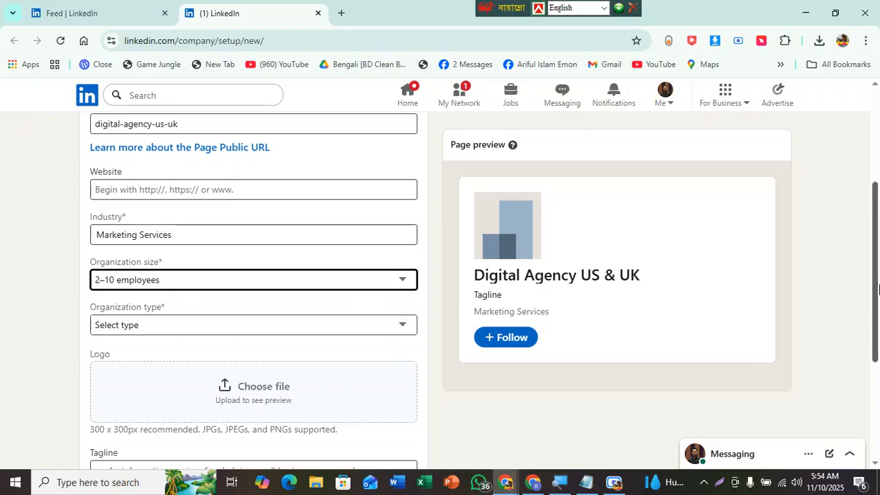
Step: Set the organization type to Self-employed
scroll(874, 255, down, 2)
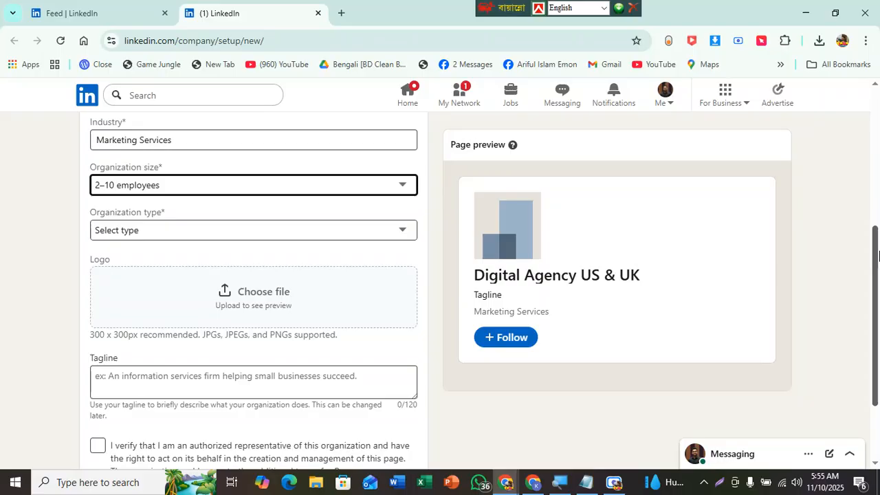
scroll(878, 256, up, 1)
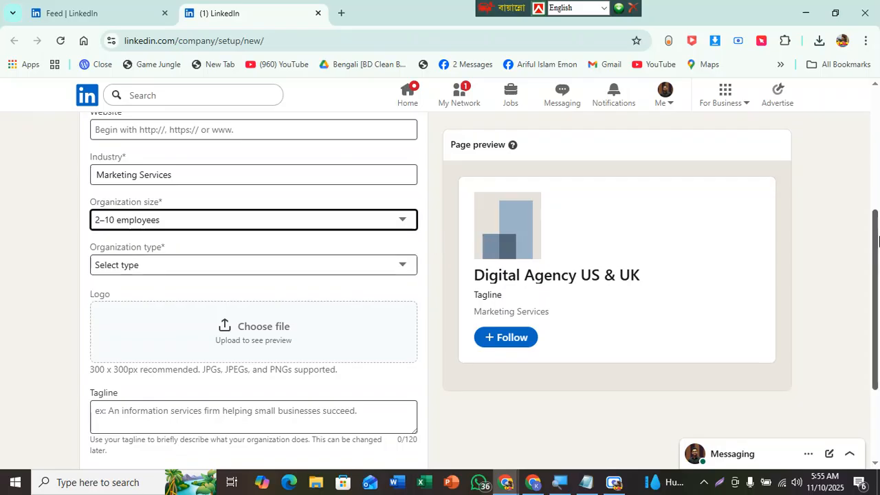
click(873, 237)
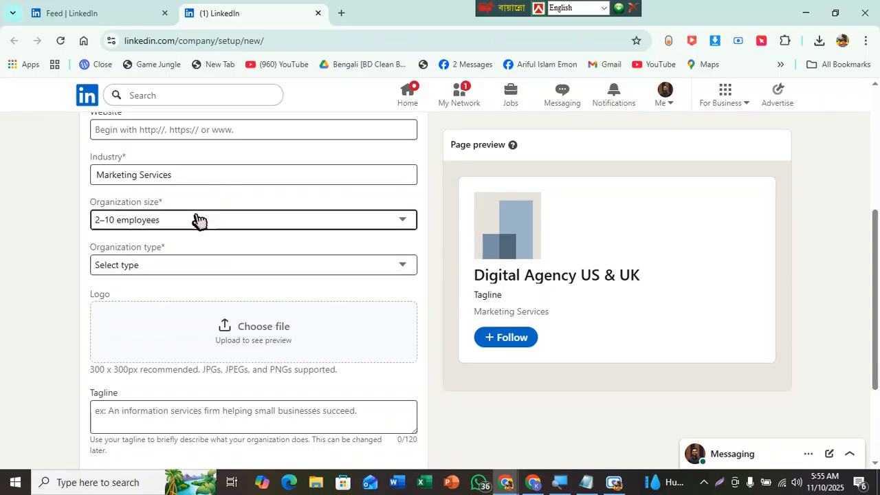
click(134, 267)
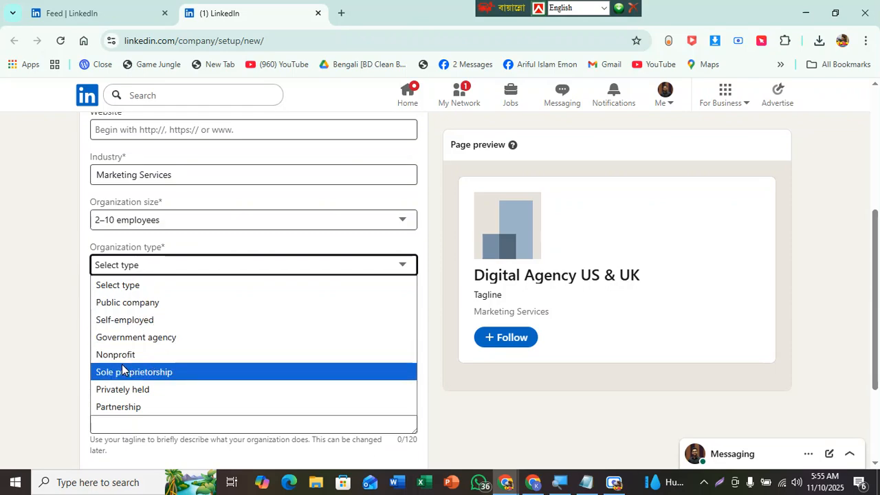
click(136, 322)
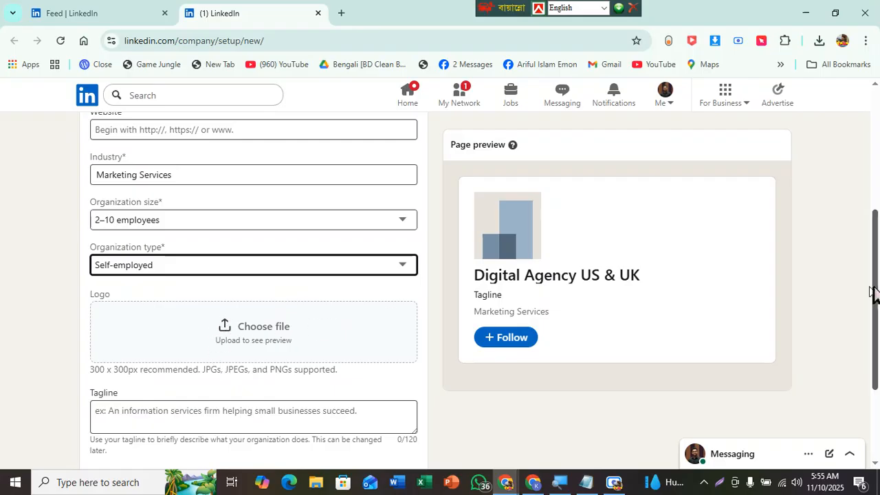
Step: Upload the HP brand laptop image from the Downloads folder as the page logo
click(281, 331)
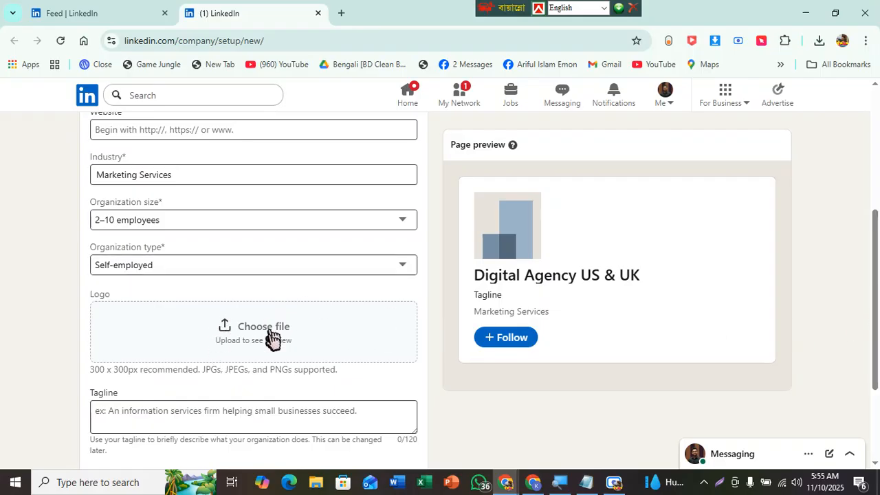
drag(89, 372, 141, 371)
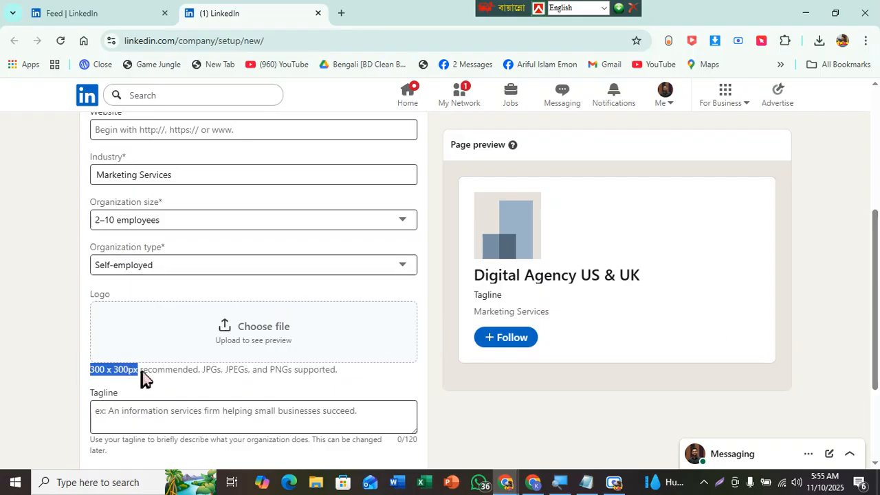
click(252, 340)
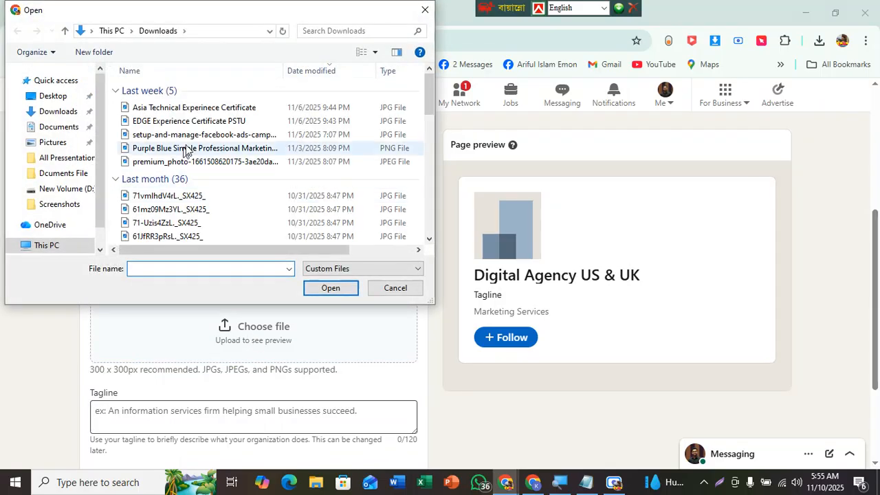
drag(429, 91, 433, 211)
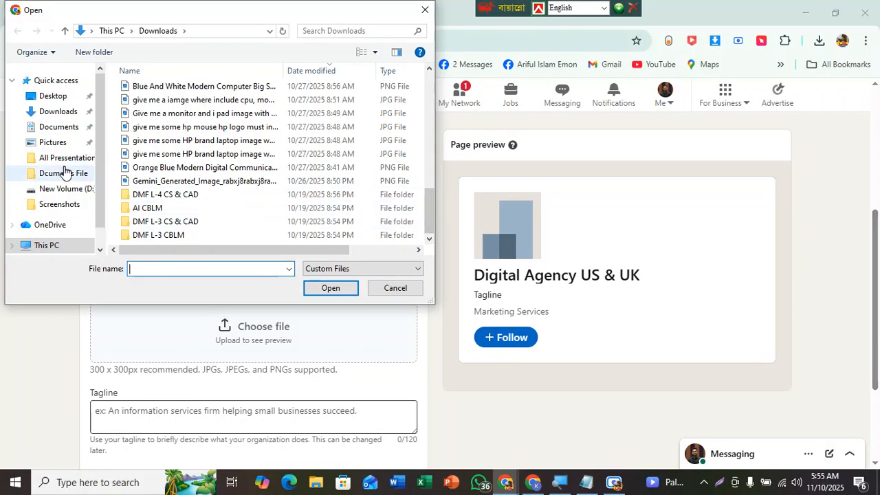
click(60, 111)
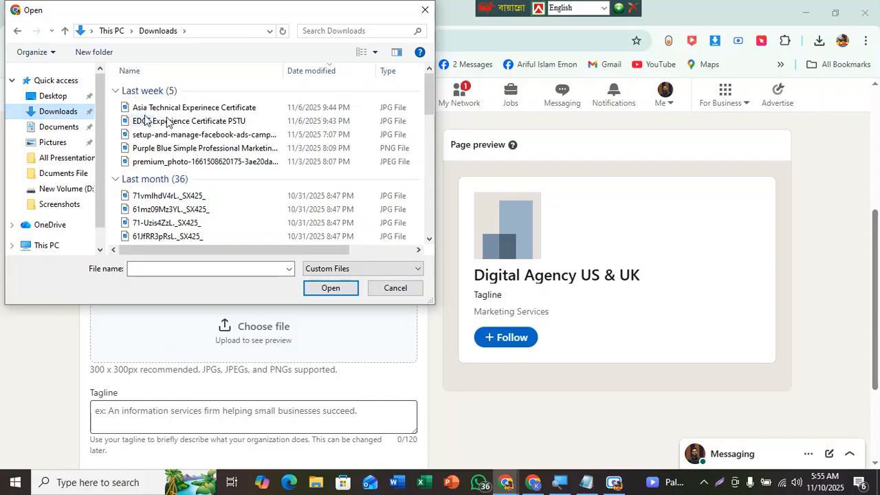
drag(426, 90, 432, 195)
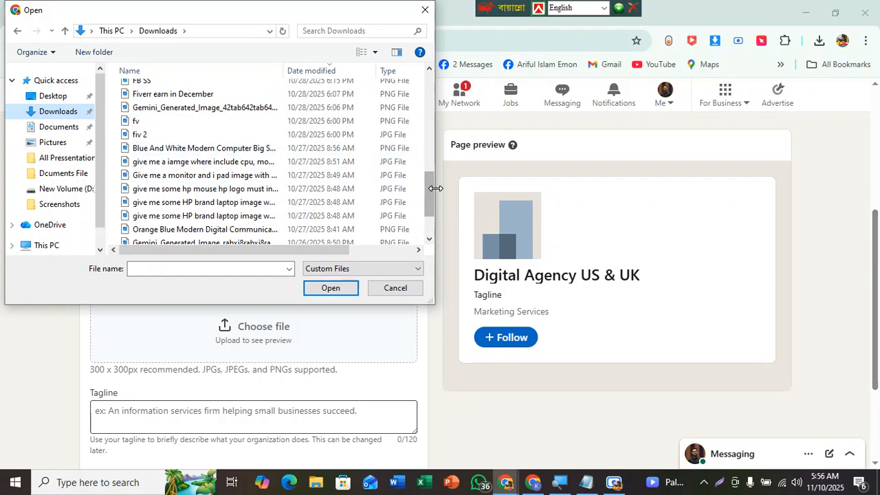
drag(426, 189, 426, 207)
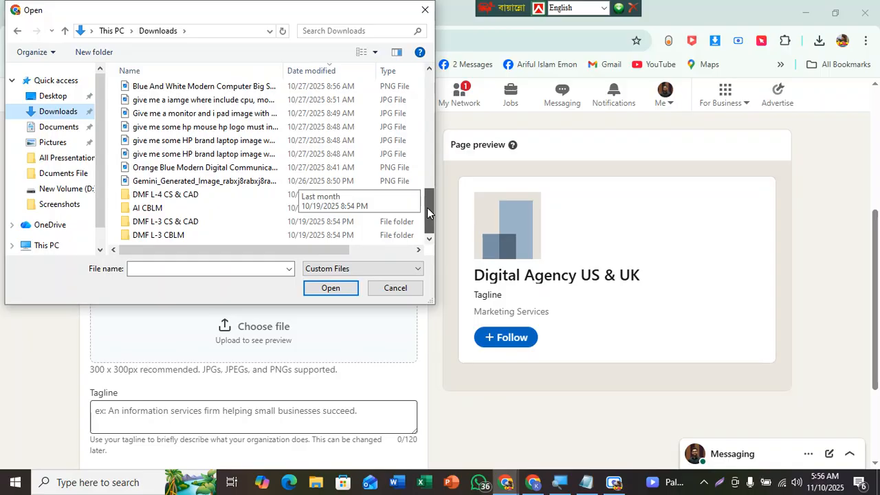
click(232, 156)
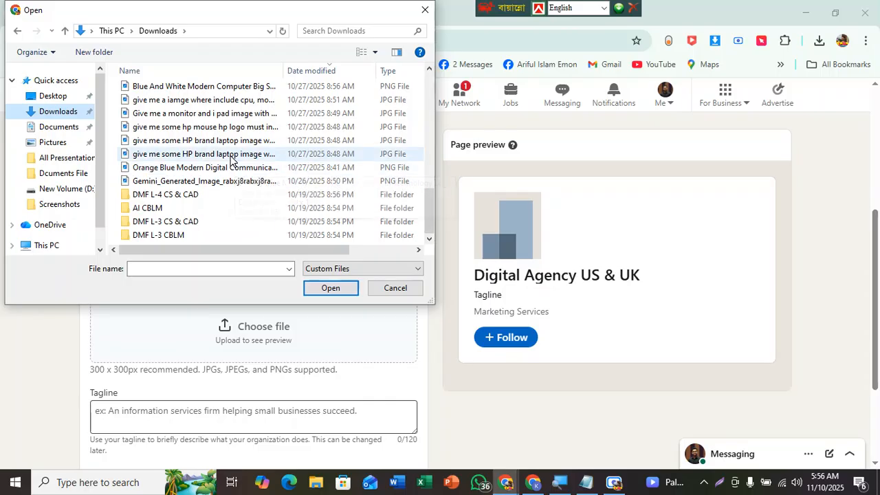
click(332, 288)
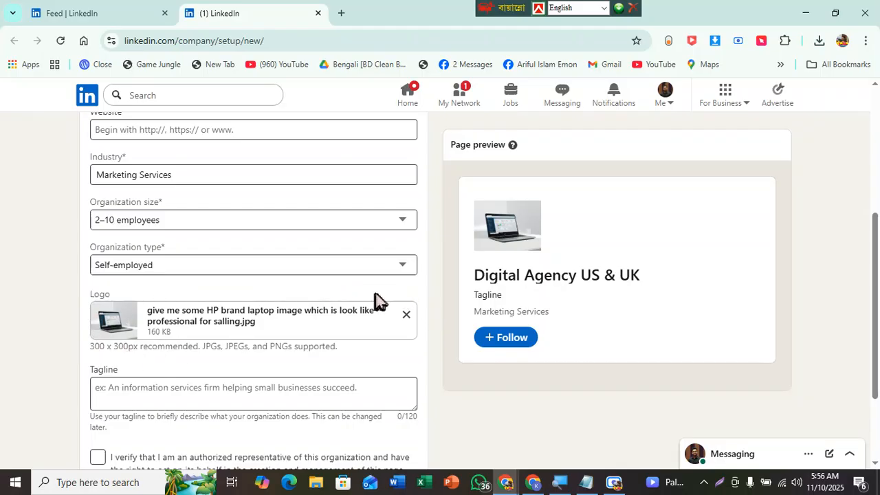
Step: Enter "Your best Digital Solutions Here!" as the page tagline
click(222, 396)
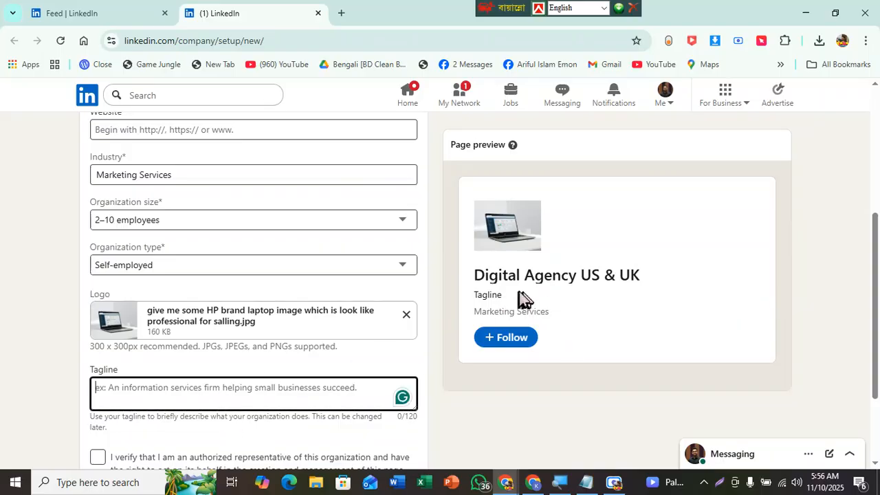
scroll(875, 251, down, 1)
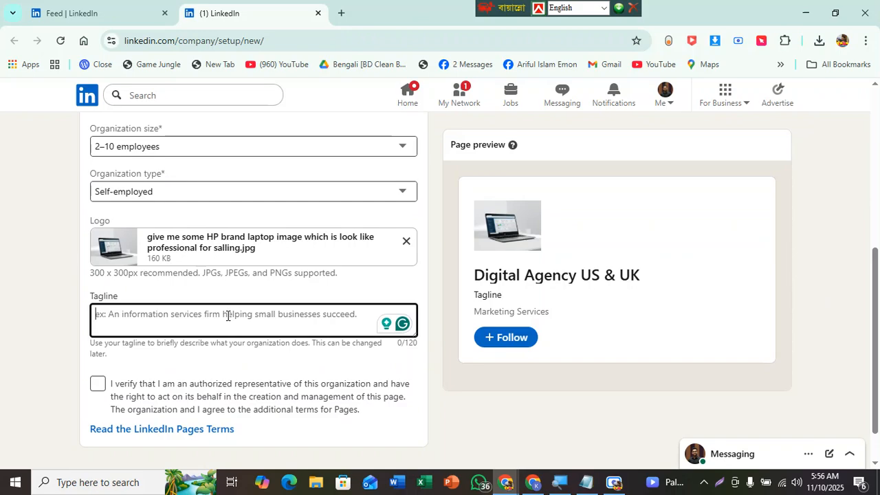
text(Your best Digital Solutions Here !)
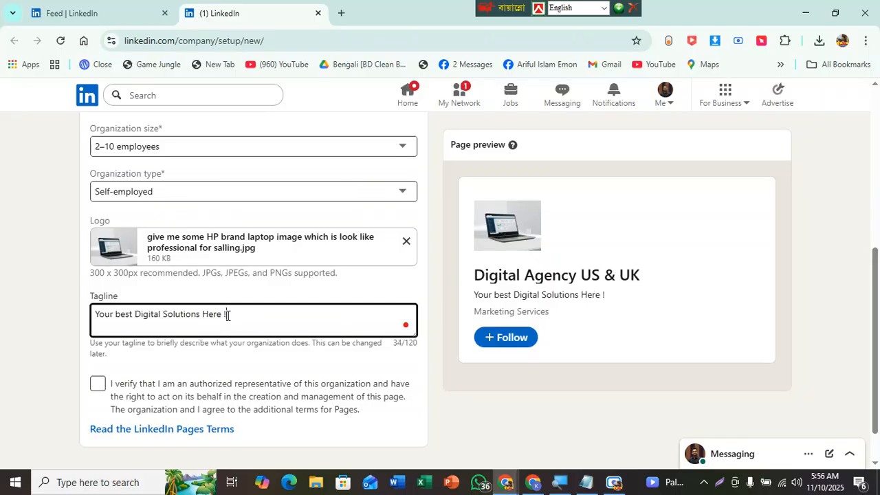
click(210, 354)
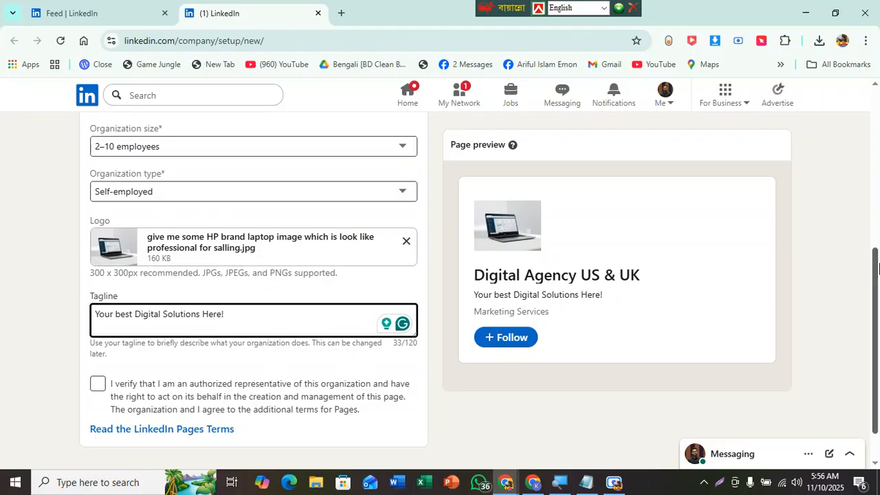
Step: Tick the checkbox verifying you are an authorized representative of the organization
drag(873, 263, 873, 287)
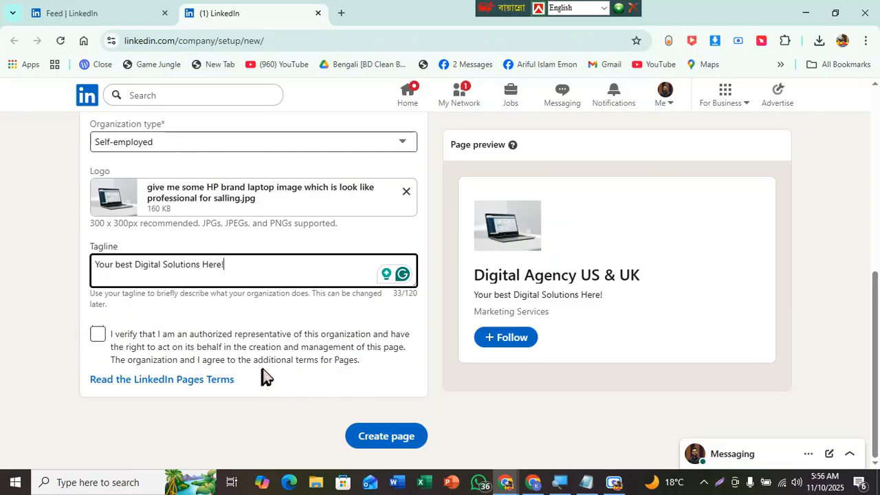
click(99, 336)
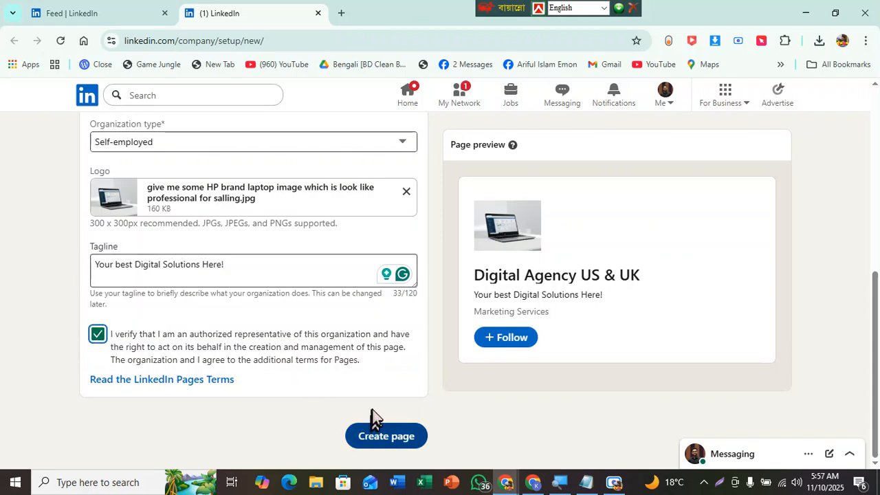
Step: Open your own LinkedIn profile from the account menu
drag(878, 285, 848, 102)
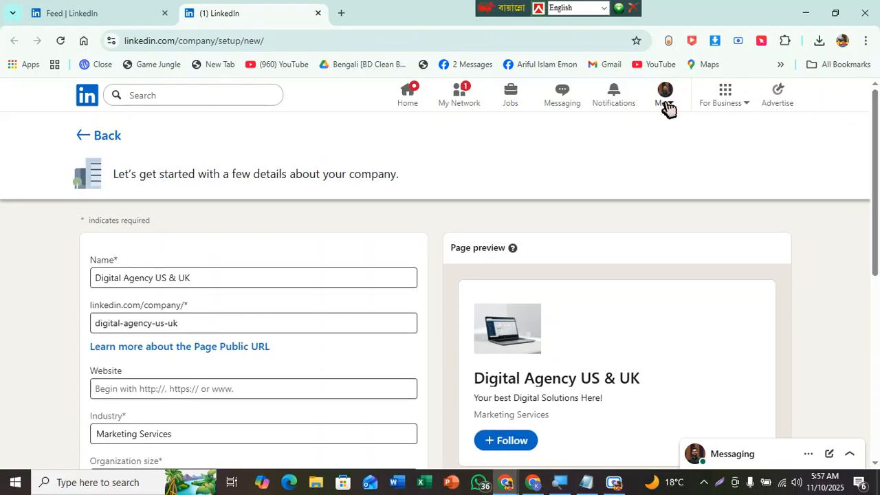
drag(876, 120, 859, 103)
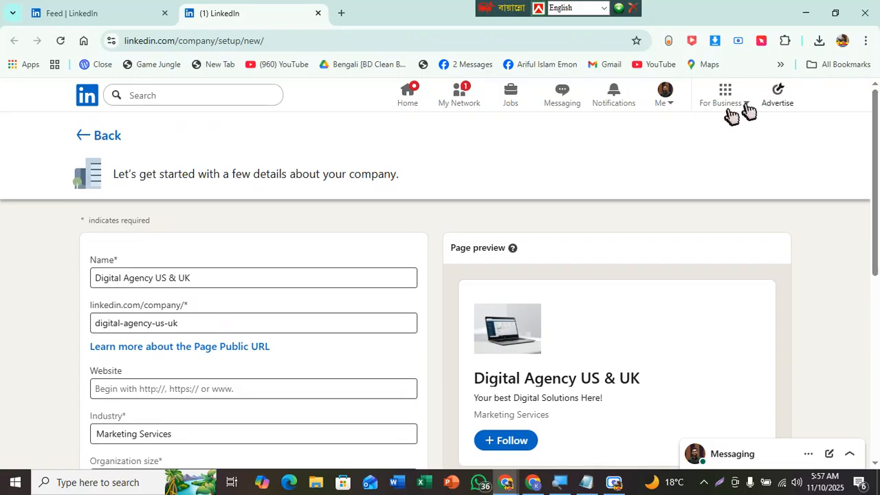
click(665, 95)
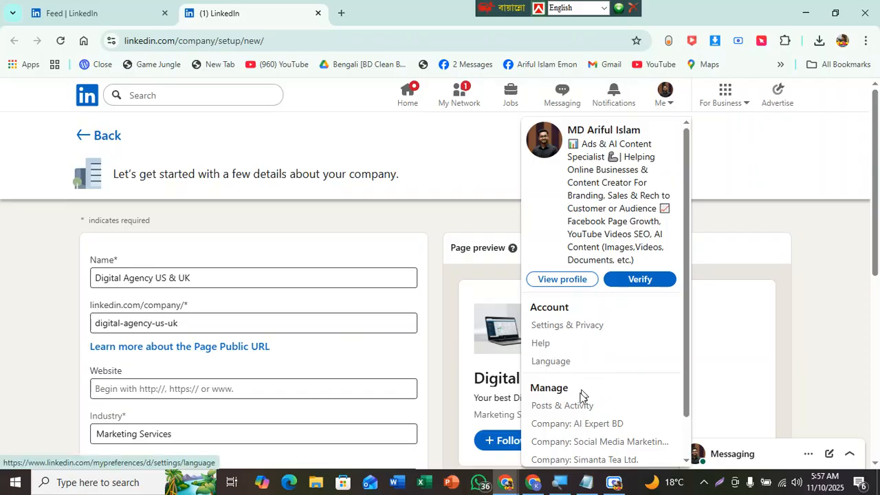
click(558, 280)
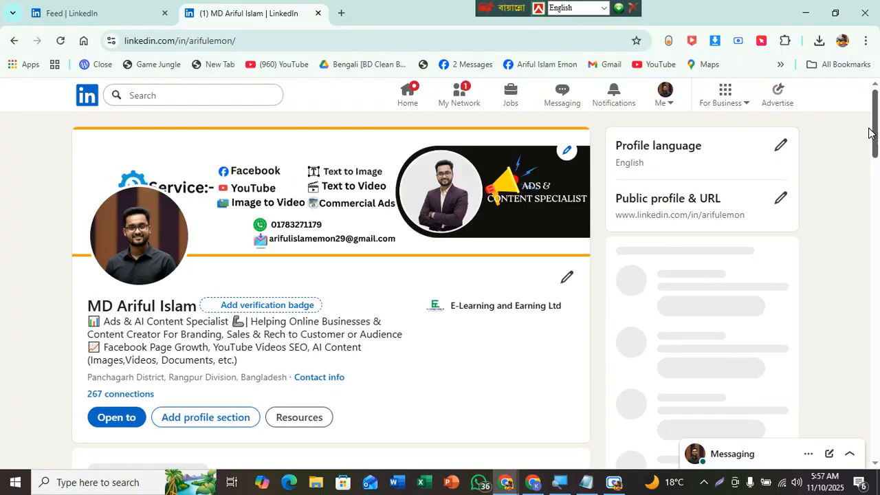
Step: Browse the profile page and the For Business apps menu
drag(878, 182, 854, 190)
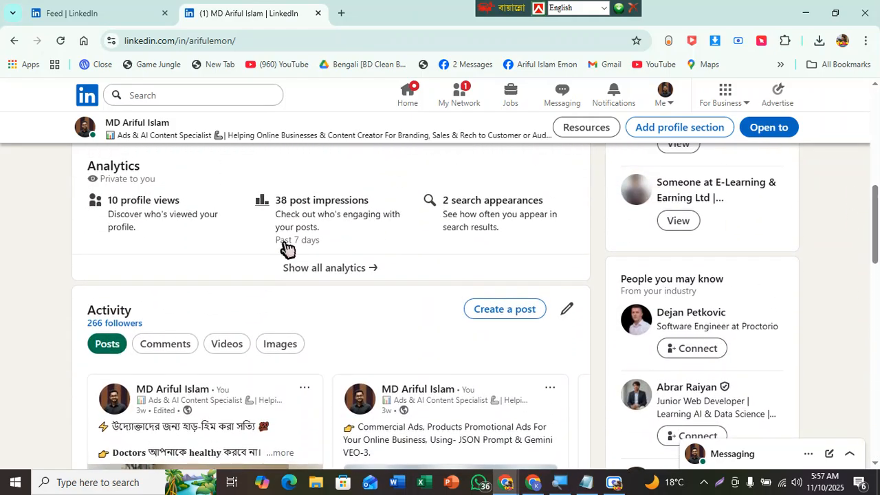
drag(877, 225, 878, 115)
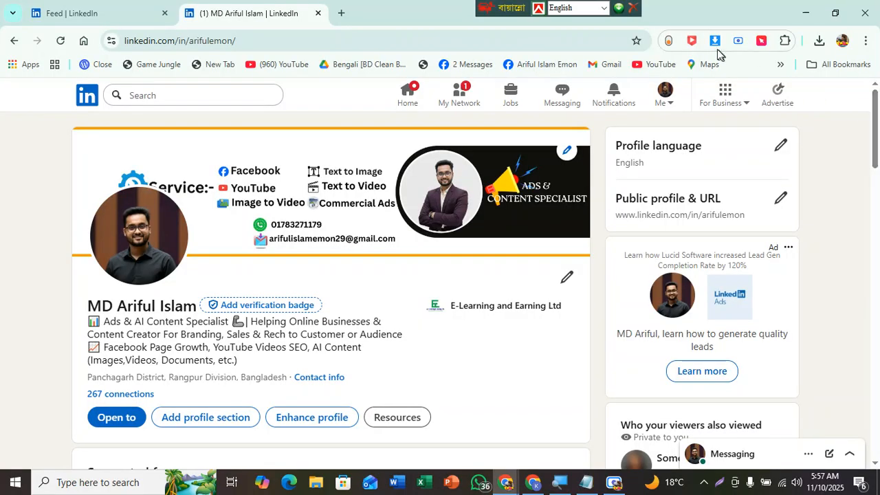
click(729, 99)
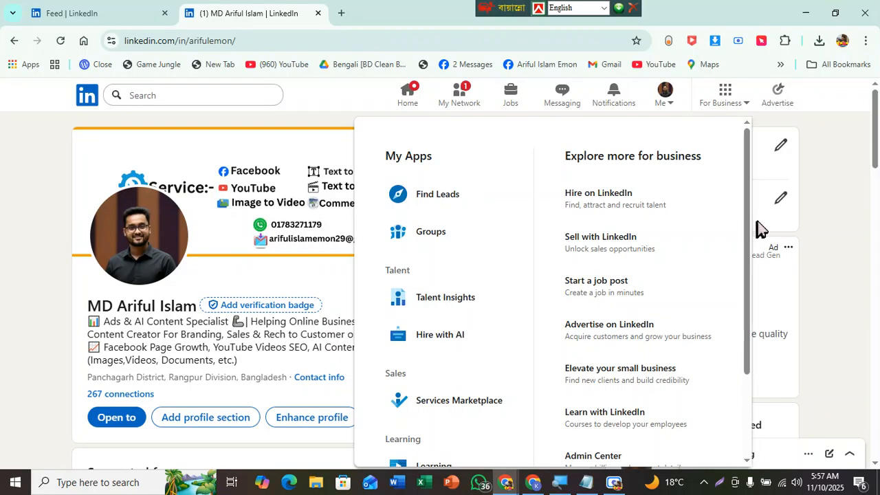
mouse_move(748, 230)
mouse_down()
mouse_move(758, 298)
mouse_move(758, 231)
mouse_up()
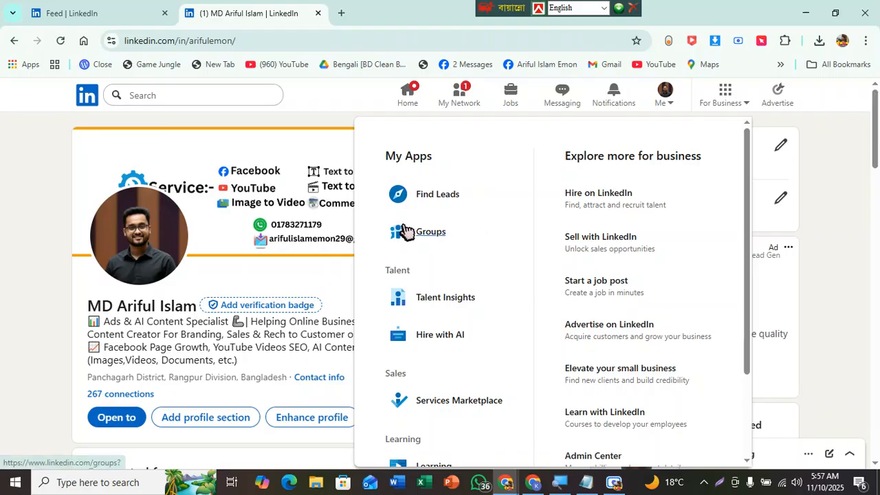
click(818, 143)
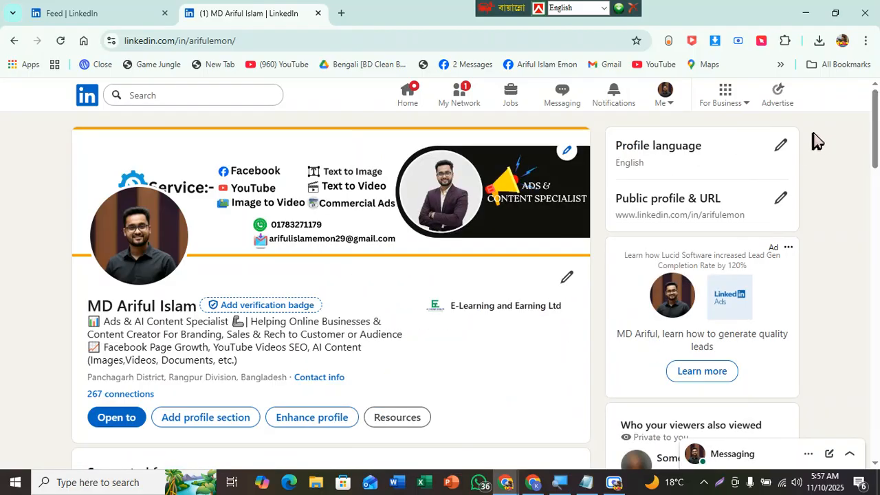
drag(869, 139, 848, 66)
Step: Go to the home feed and open the AI Expert BD page from My pages
click(396, 92)
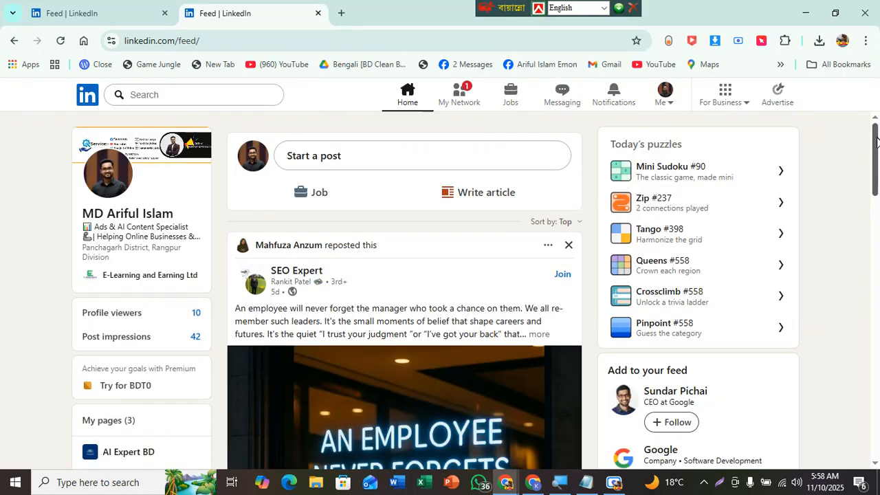
scroll(413, 296, down, 4)
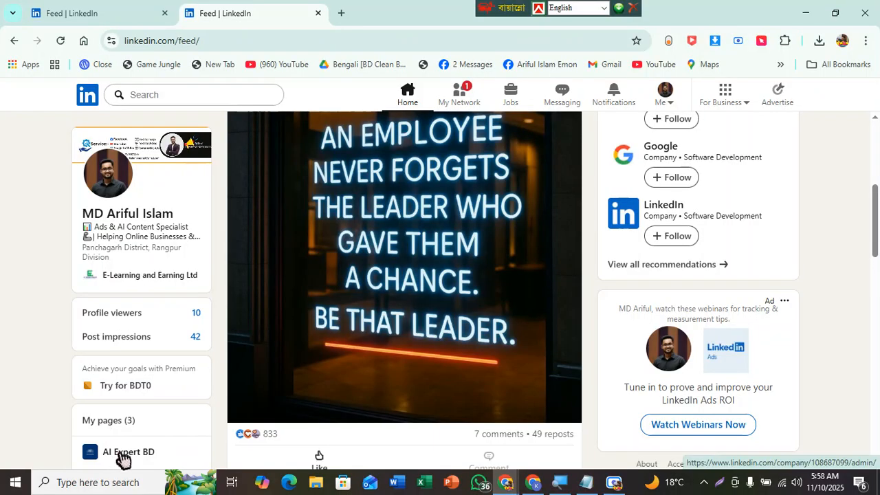
drag(114, 435, 115, 446)
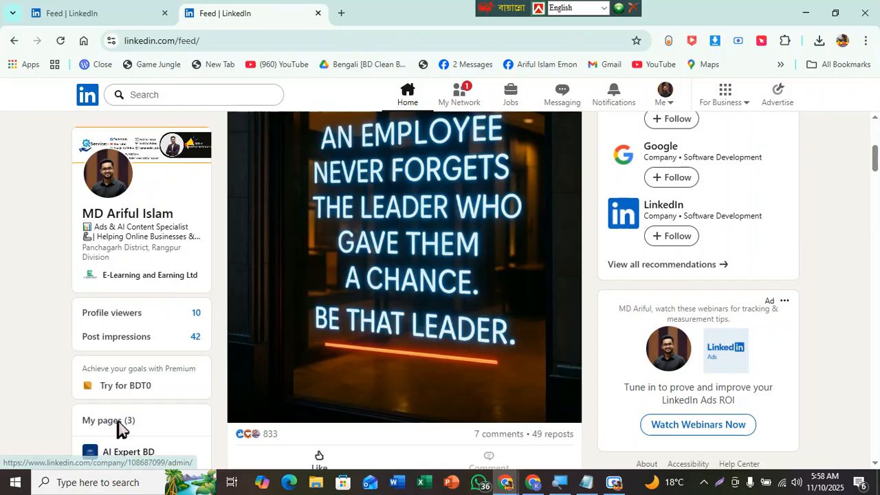
click(123, 429)
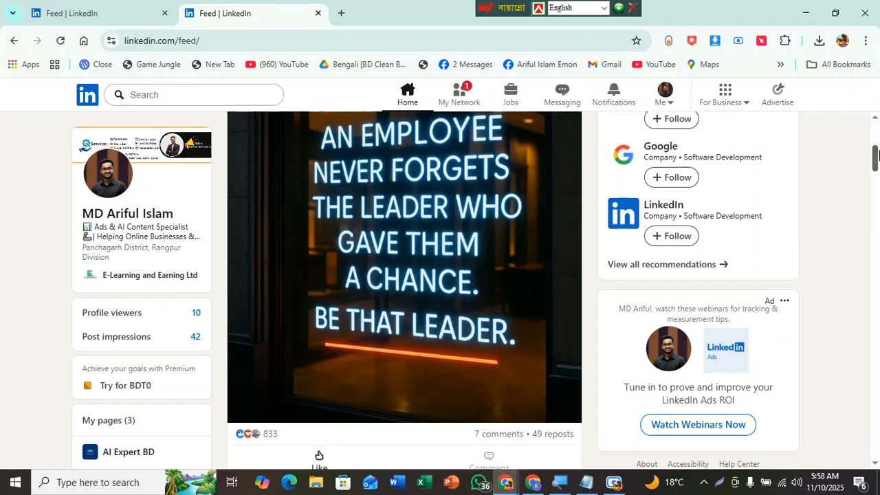
scroll(817, 294, down, 6)
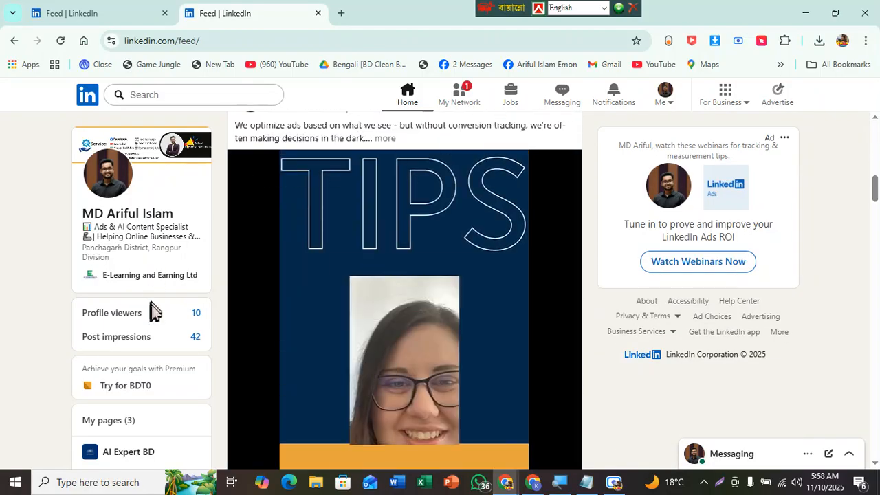
click(115, 453)
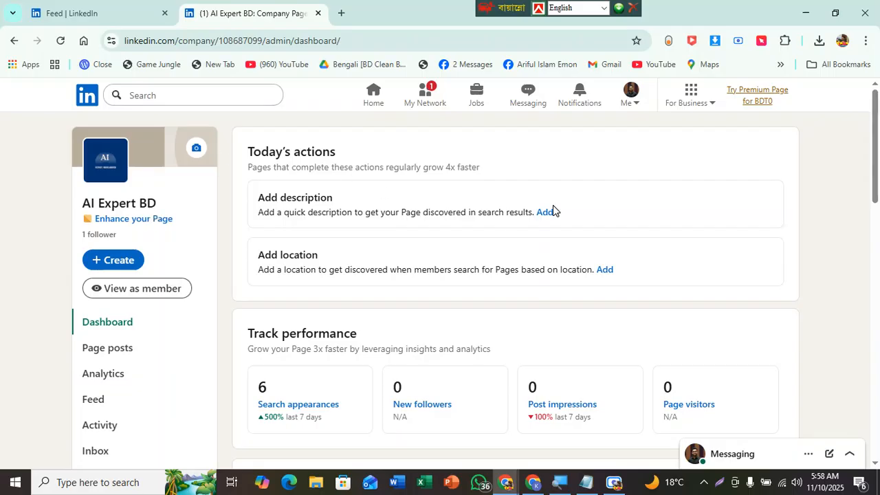
mouse_move(870, 157)
mouse_down()
mouse_move(878, 324)
mouse_move(878, 150)
mouse_up()
mouse_move(873, 127)
mouse_down()
mouse_move(877, 186)
mouse_move(871, 122)
mouse_up()
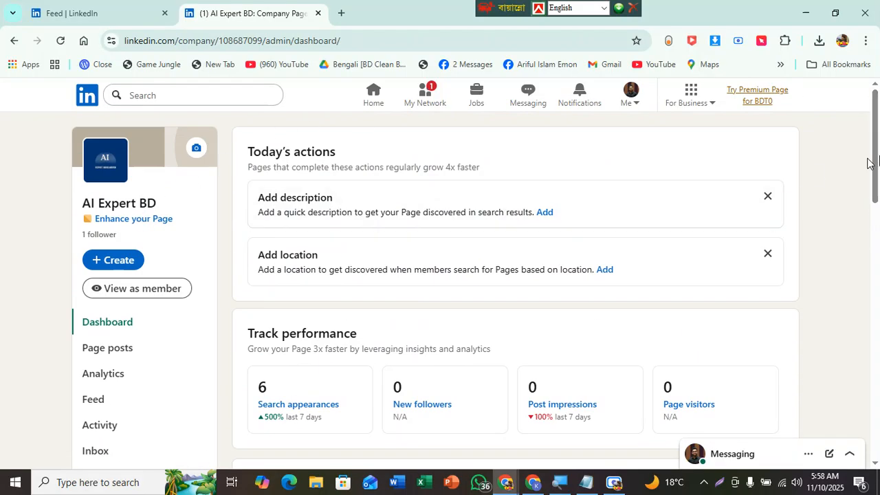
mouse_move(873, 129)
mouse_down()
mouse_move(878, 393)
mouse_move(867, 116)
mouse_up()
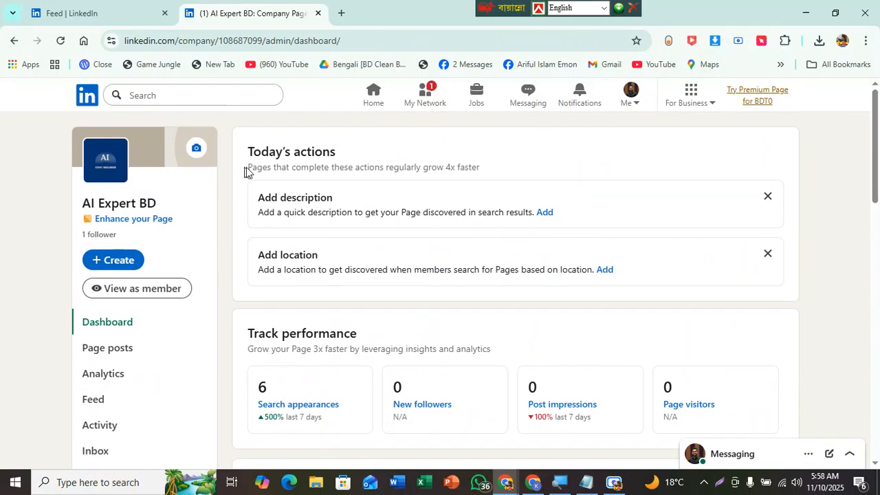